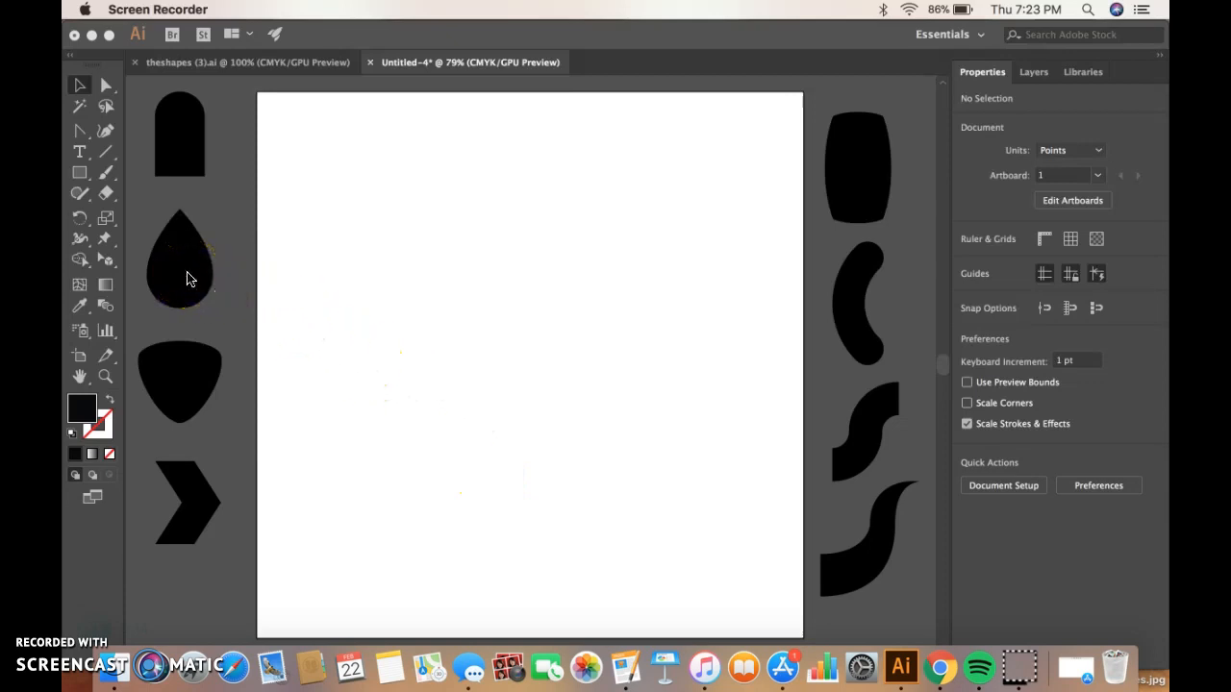
Copy the teardrop shape from the pasteboard and paste it onto the artboard.
left_click(308, 39)
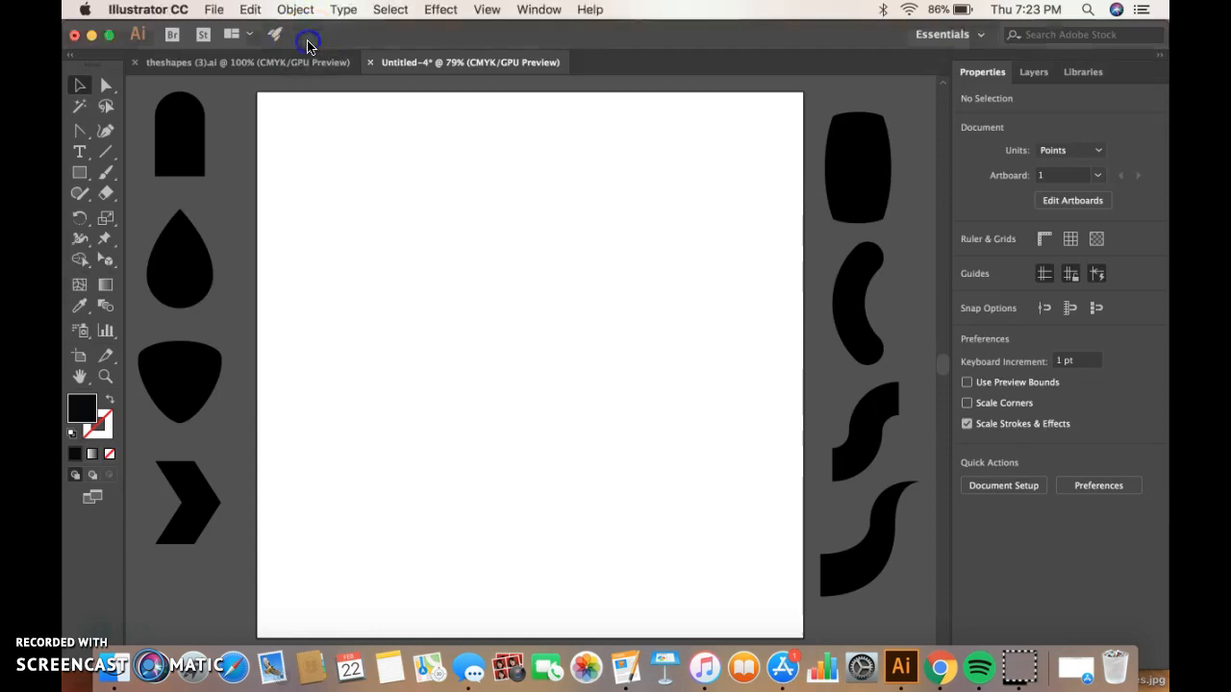
left_click(195, 268)
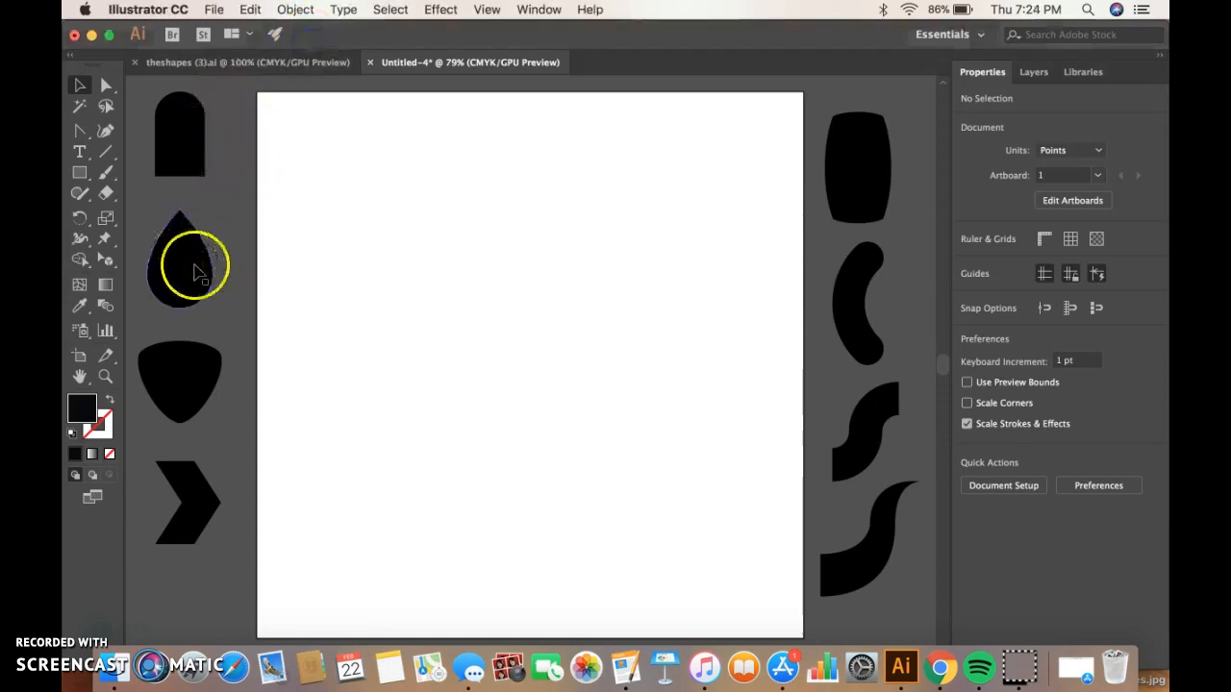
left_click(184, 264)
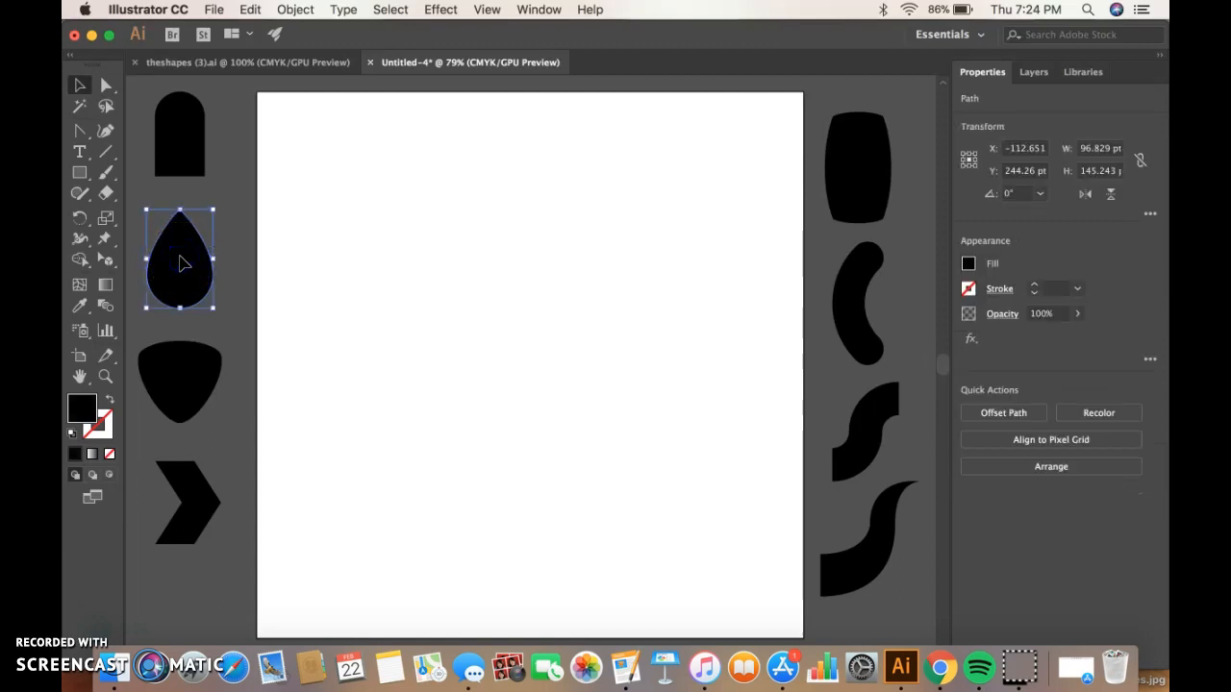
key("super+shift+b")
key("super+v")
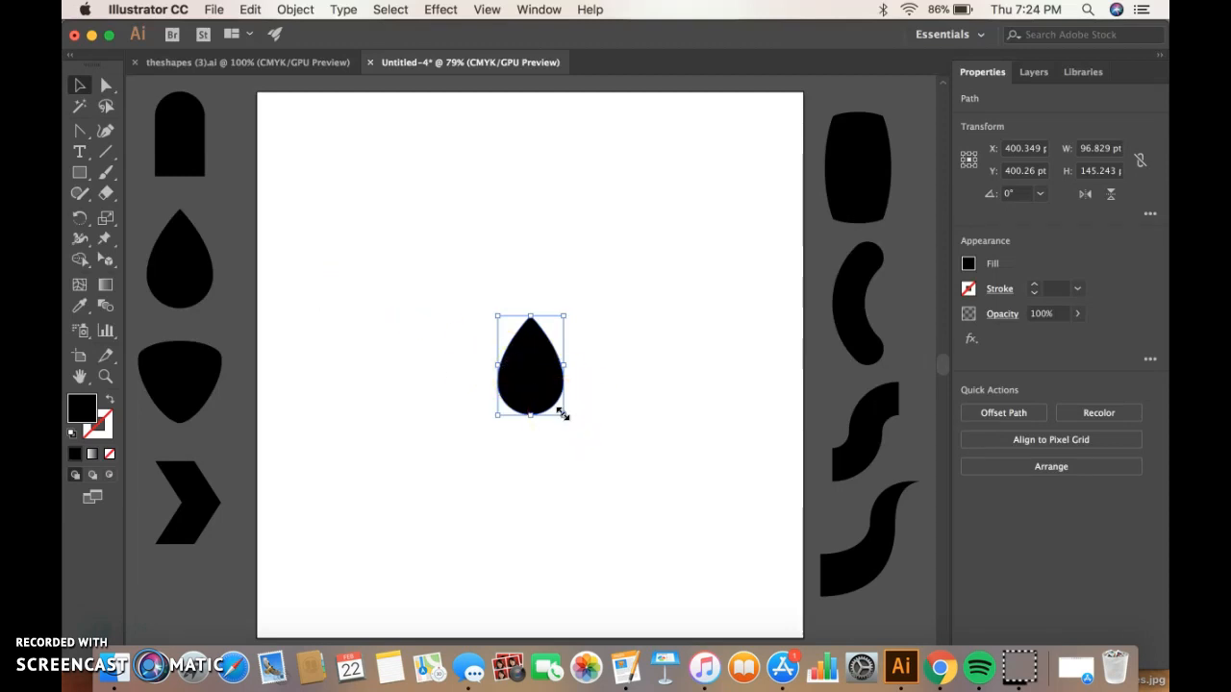
Enlarge the pasted teardrop to about 162 × 242 pt and move it higher on the artboard.
left_click_drag(562, 415, 641, 479)
left_click(549, 365)
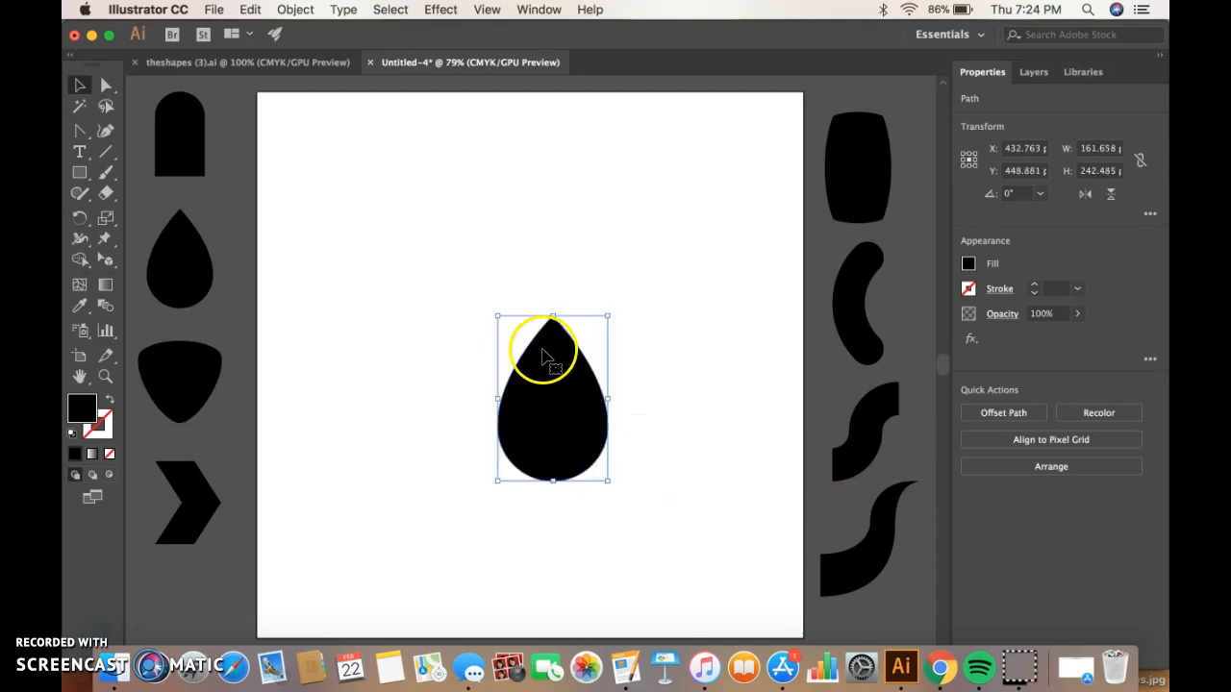
left_click_drag(567, 379, 559, 267)
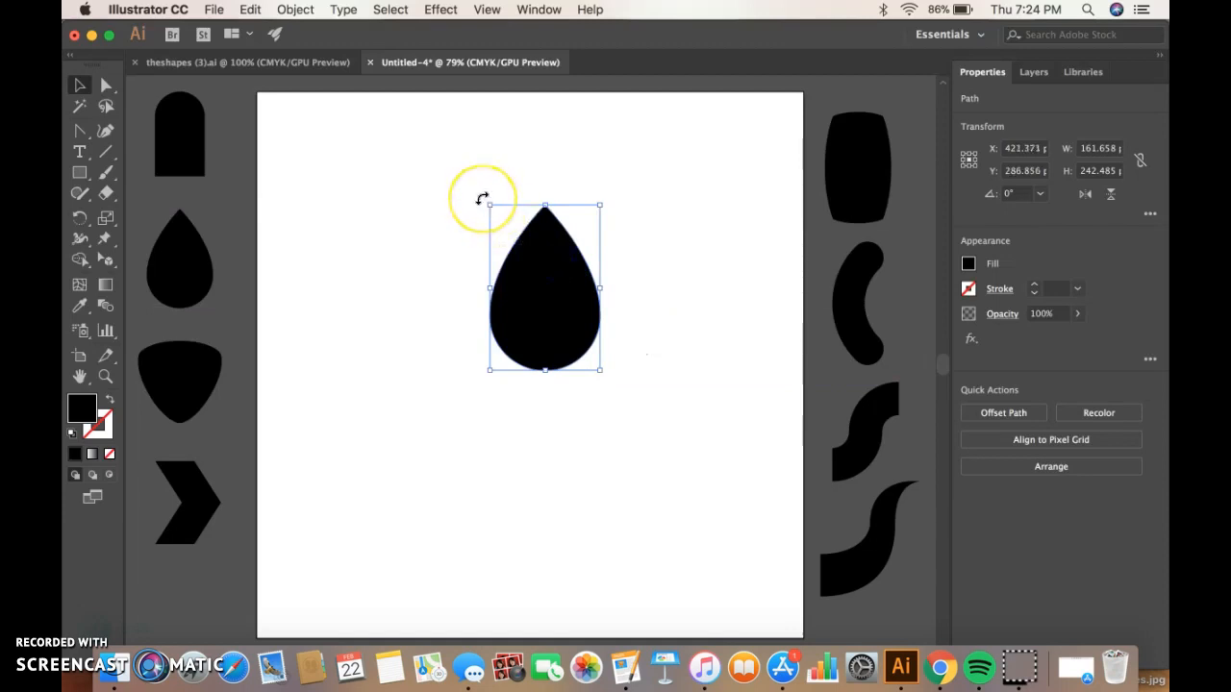
Rotate the teardrop to about 167° and place a duplicate of it to its left.
left_click_drag(482, 199, 594, 407)
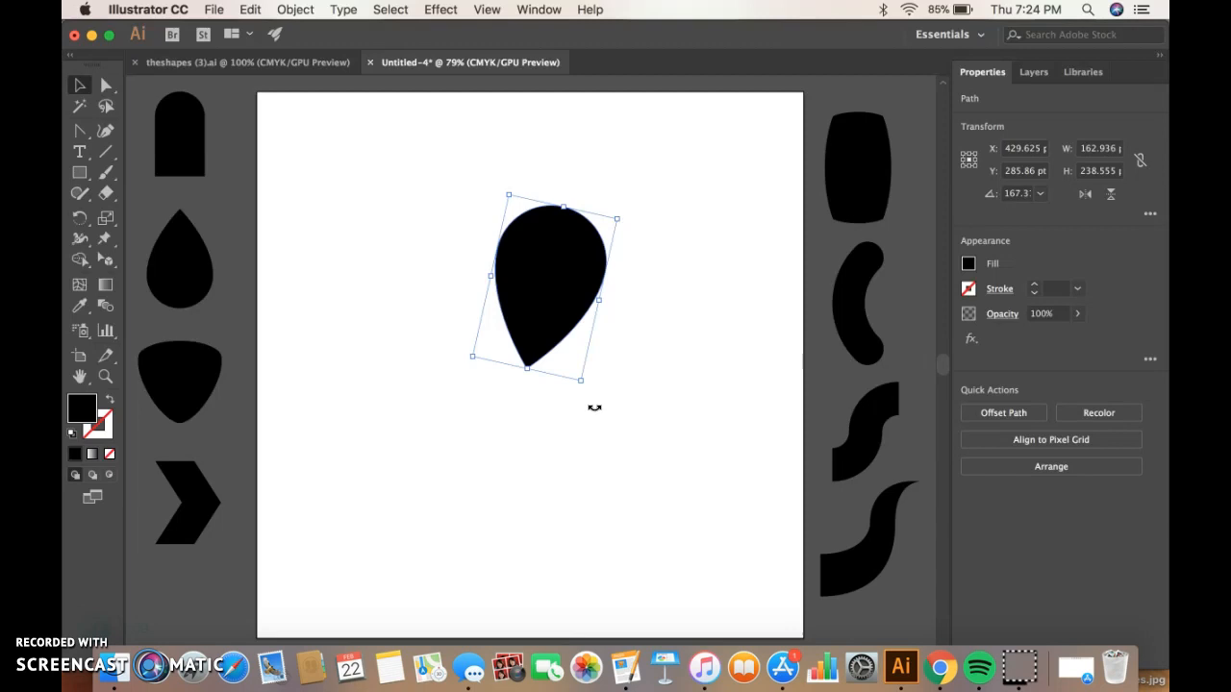
left_click(572, 313)
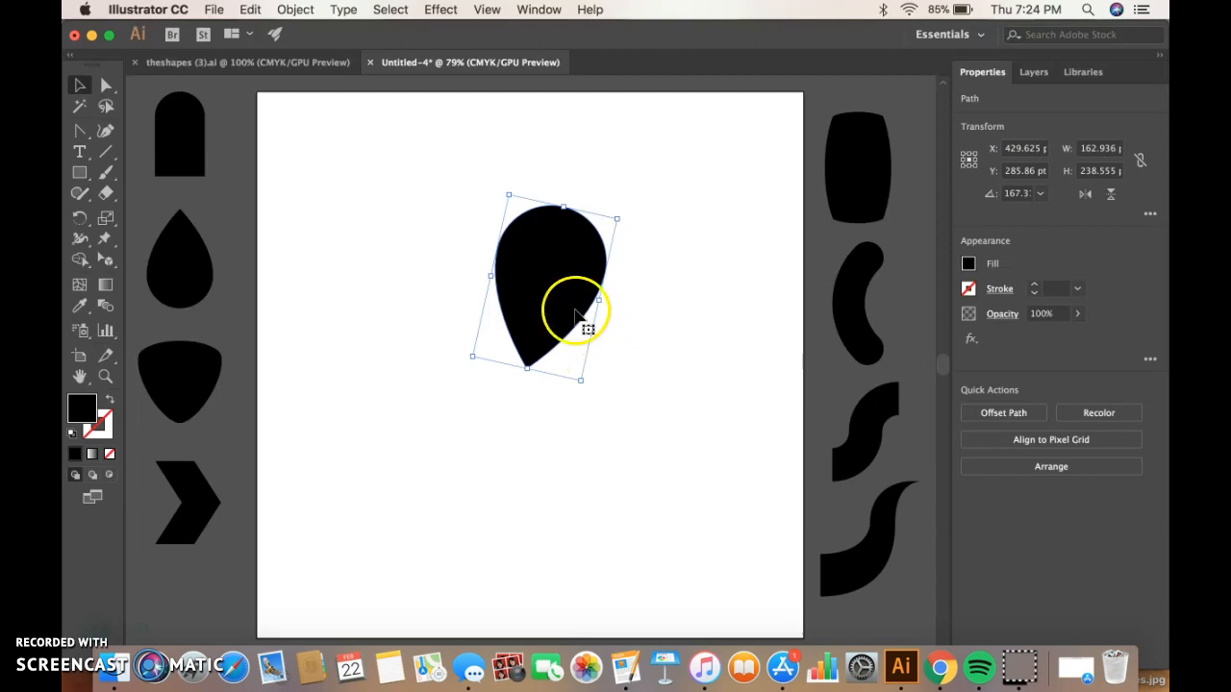
left_click(561, 299)
left_click_drag(559, 295, 541, 377)
left_click_drag(516, 324, 416, 258)
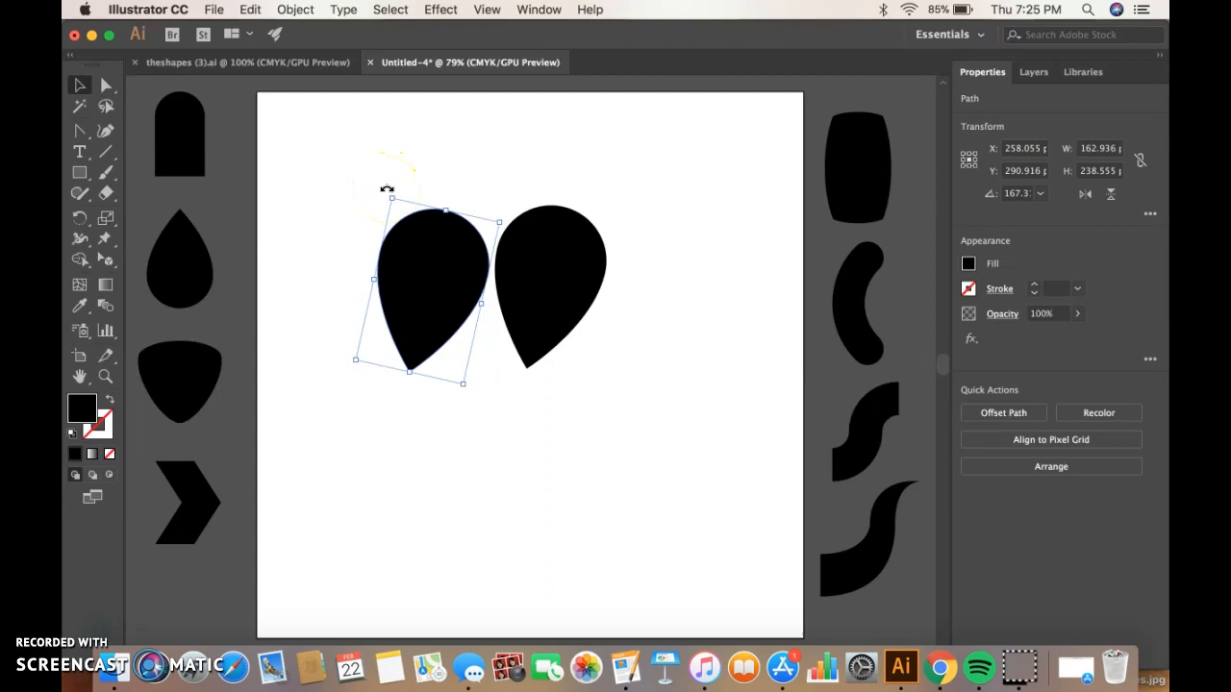
Rotate the left teardrop so the two teardrops overlap into a heart shape.
left_click_drag(386, 189, 386, 189)
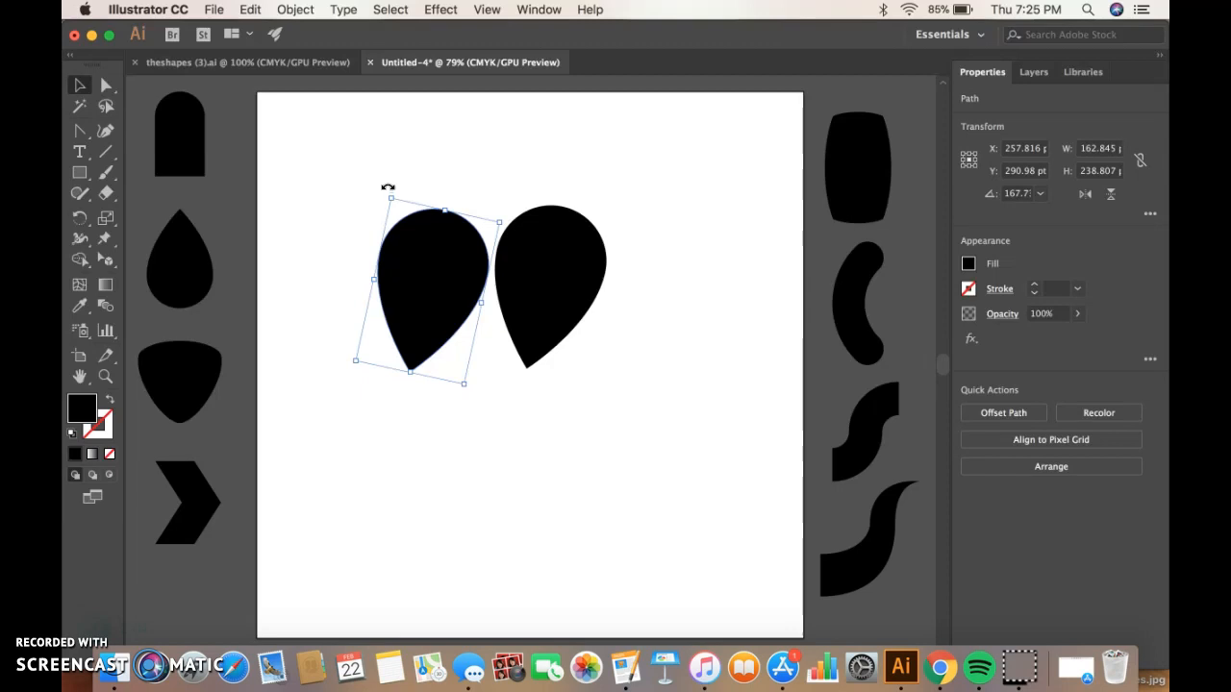
left_click_drag(387, 192, 472, 247)
left_click(406, 246)
left_click(641, 269)
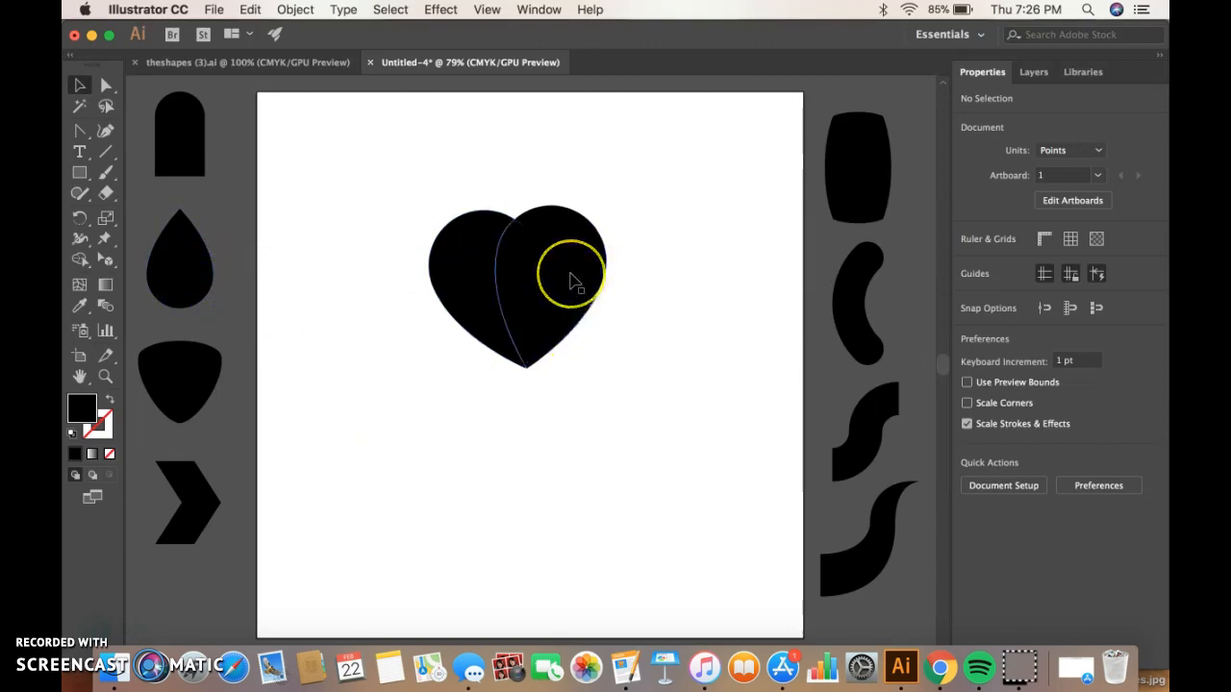
Move both teardrop halves of the heart toward the upper right of the artboard.
left_click_drag(570, 278, 706, 236)
left_click_drag(498, 258, 632, 203)
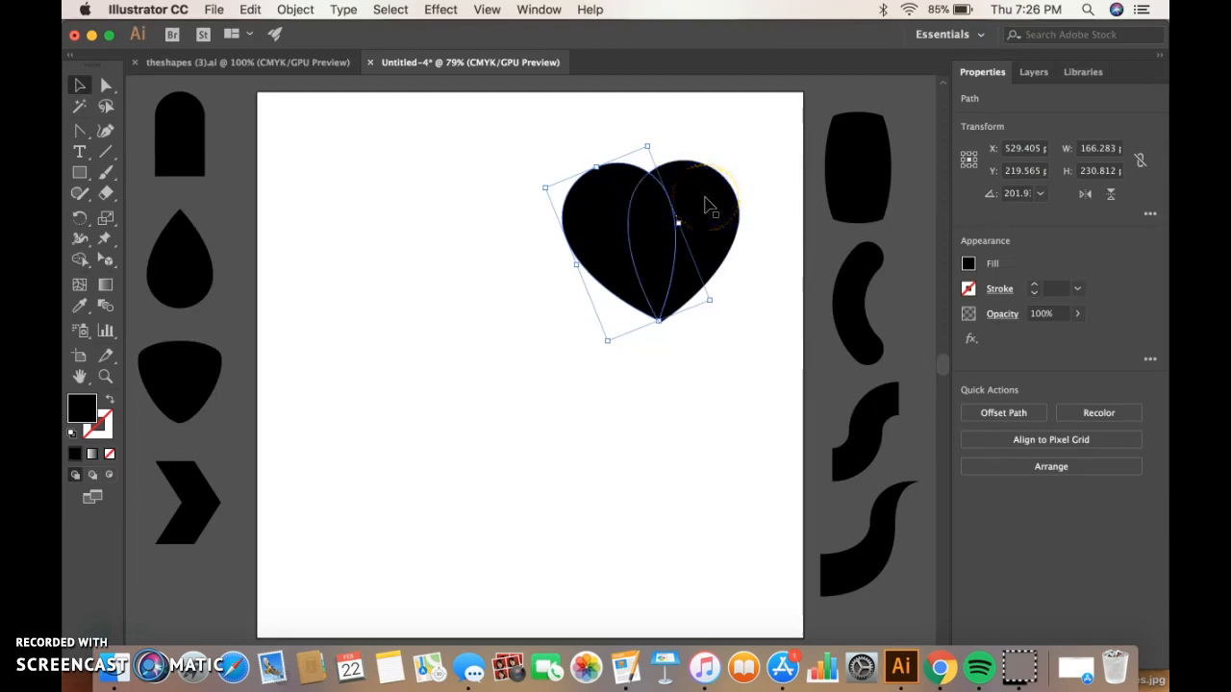
left_click(707, 205)
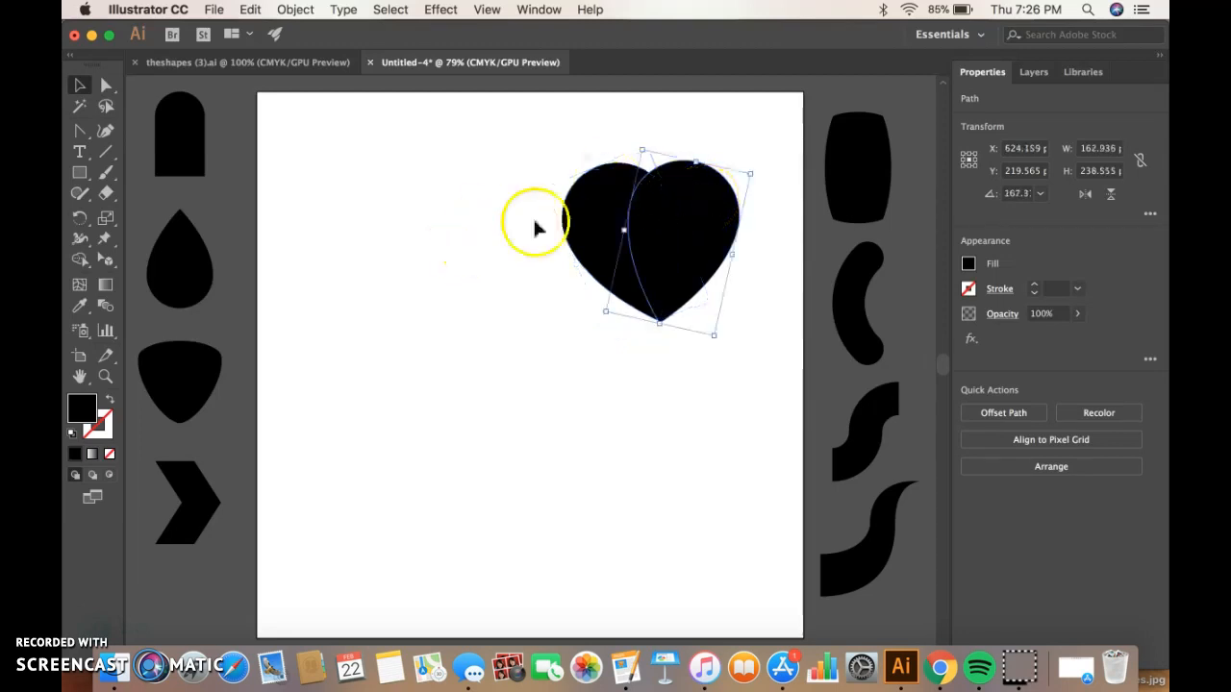
Fill the right half of the heart with pink EA688D using the Color Picker.
double_click(81, 414)
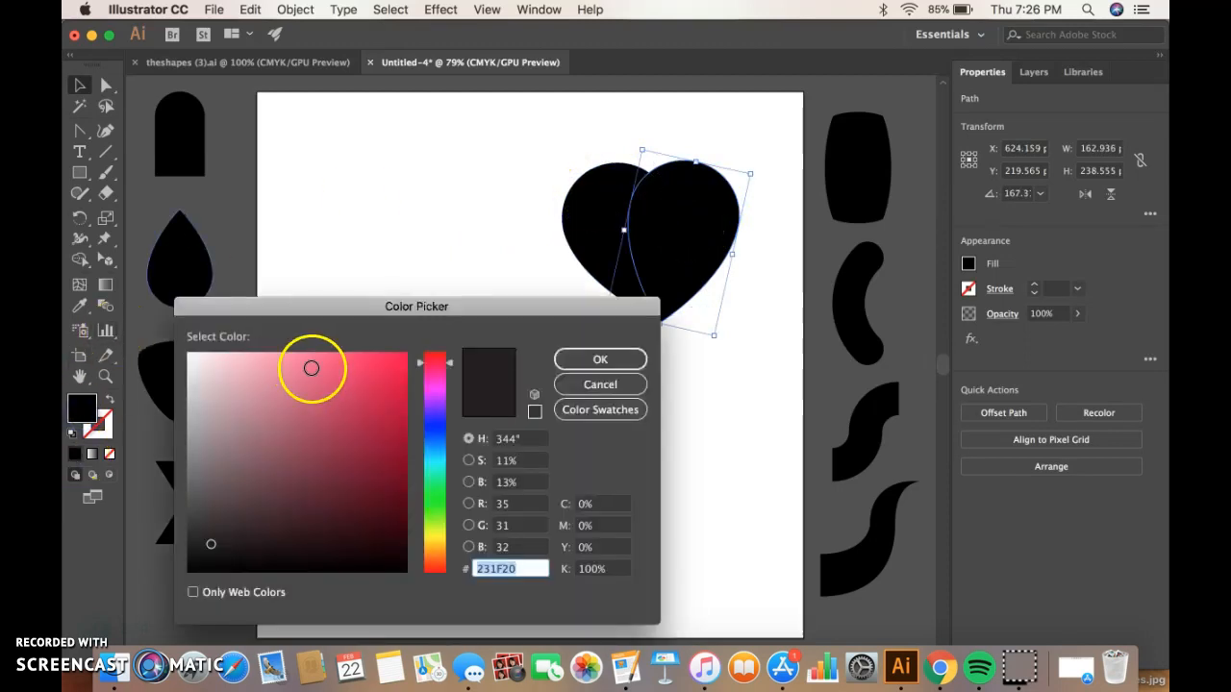
left_click(310, 369)
left_click(604, 359)
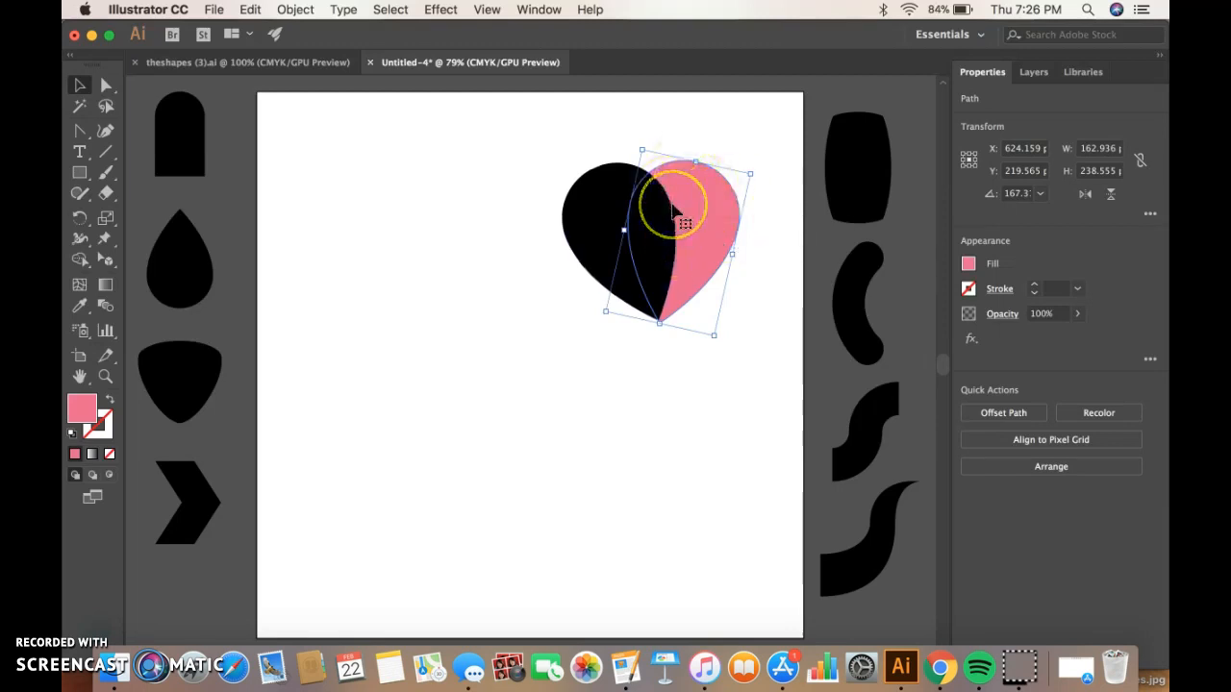
Select both heart halves, group them, and move the group to the left side of the artboard.
left_click(606, 204, "shift")
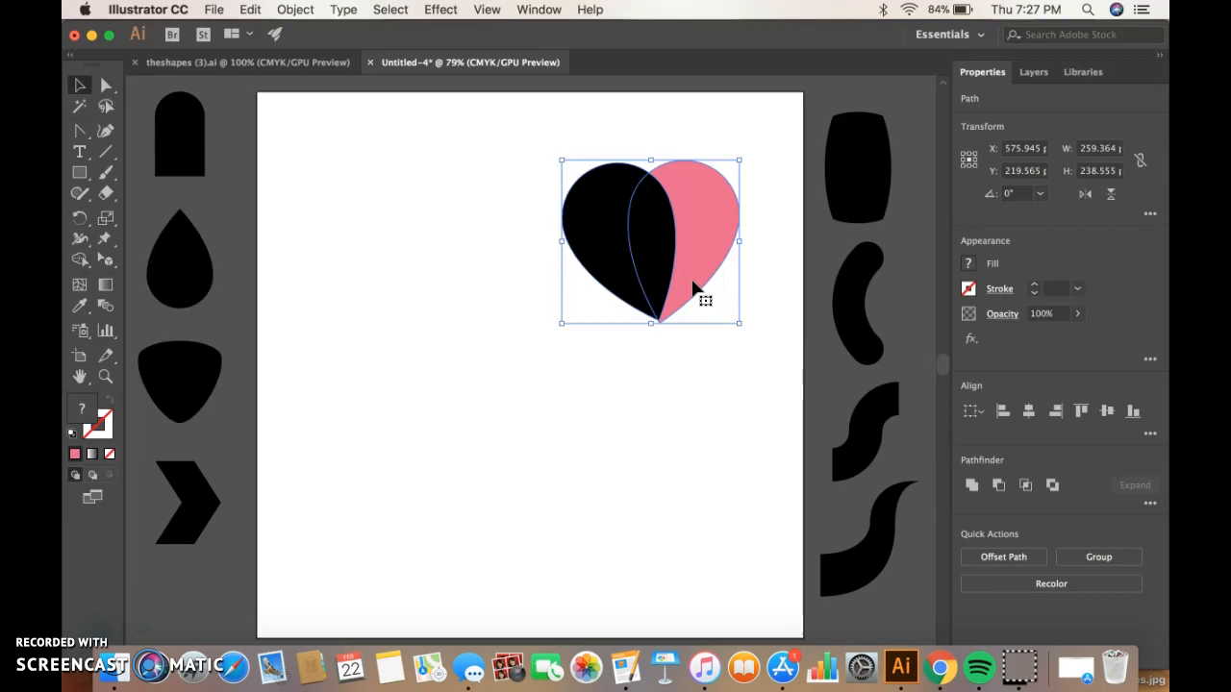
mouse_move(693, 286)
left_mouse_down()
mouse_move(551, 213)
mouse_move(634, 165)
mouse_move(605, 221)
left_mouse_up()
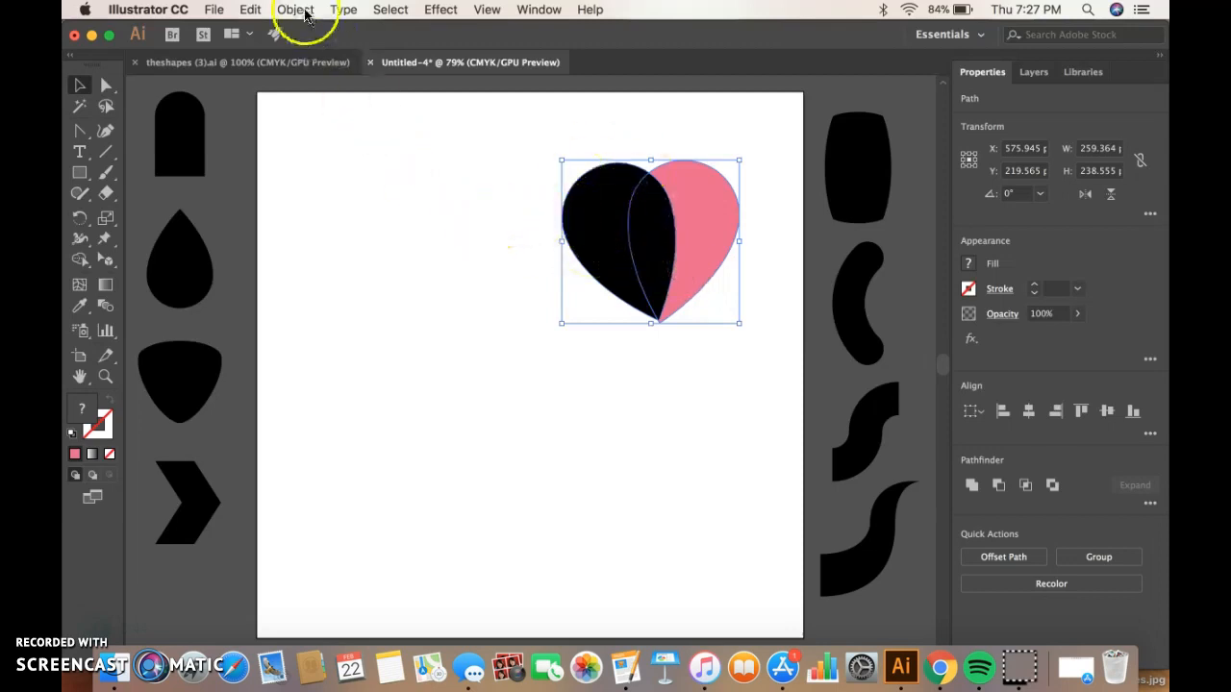
right_click(430, 204)
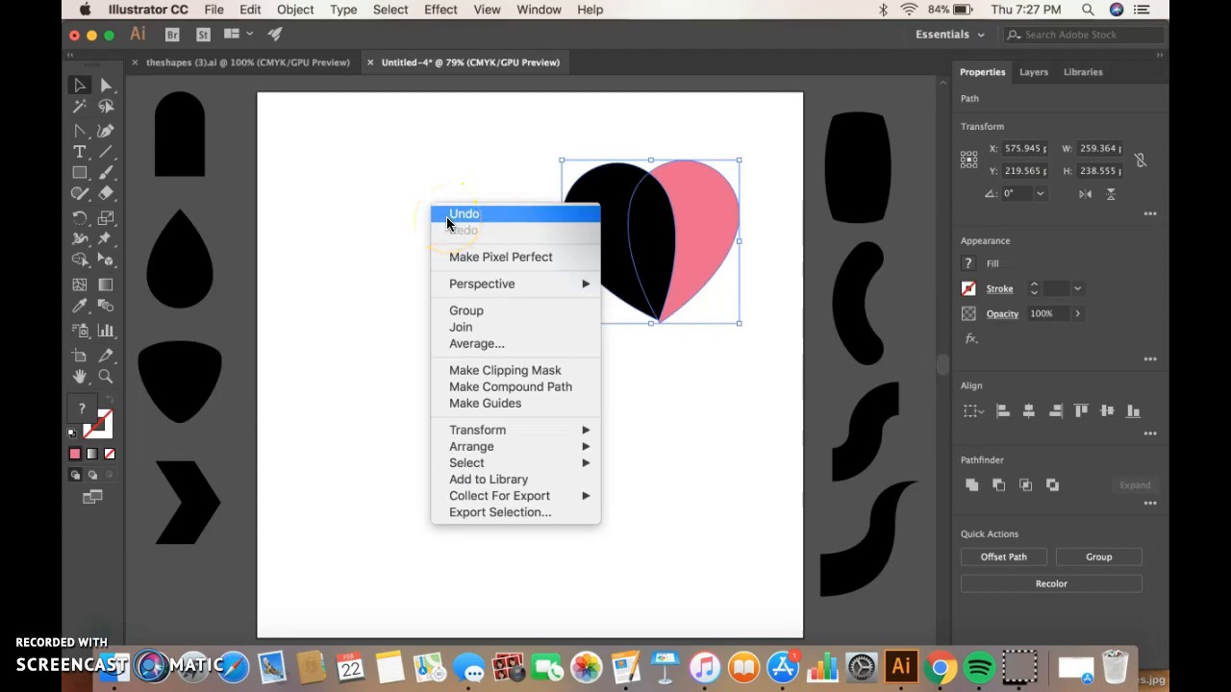
left_click(466, 312)
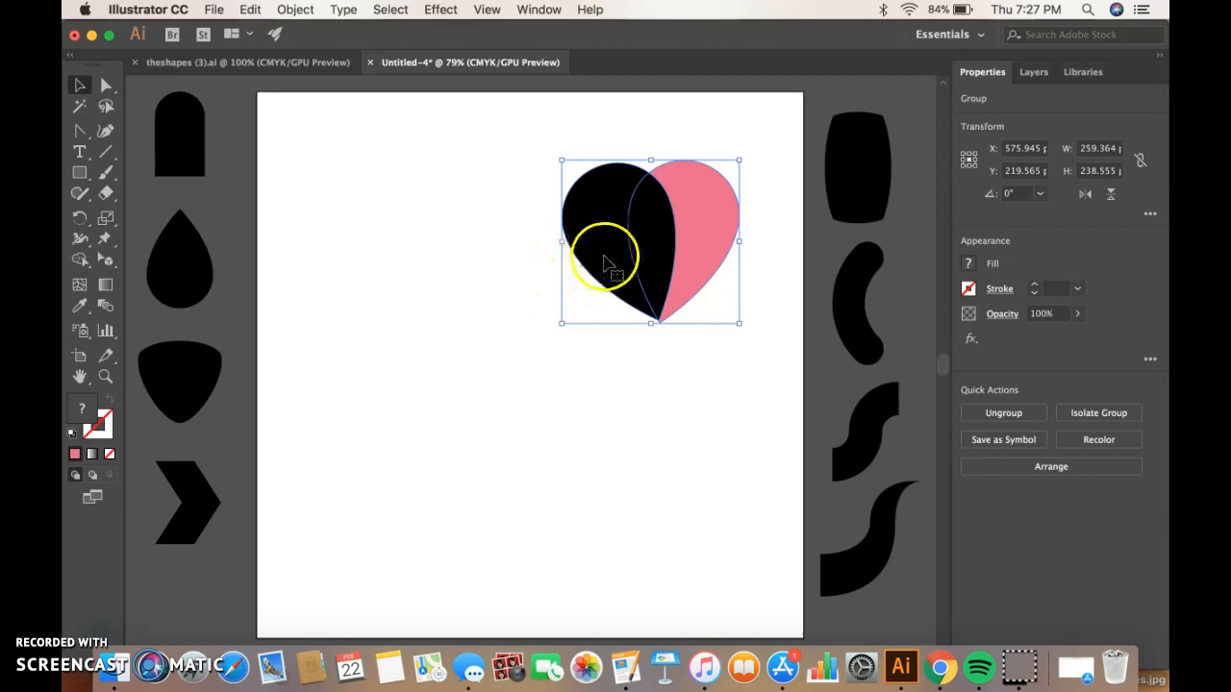
left_click_drag(619, 241, 390, 339)
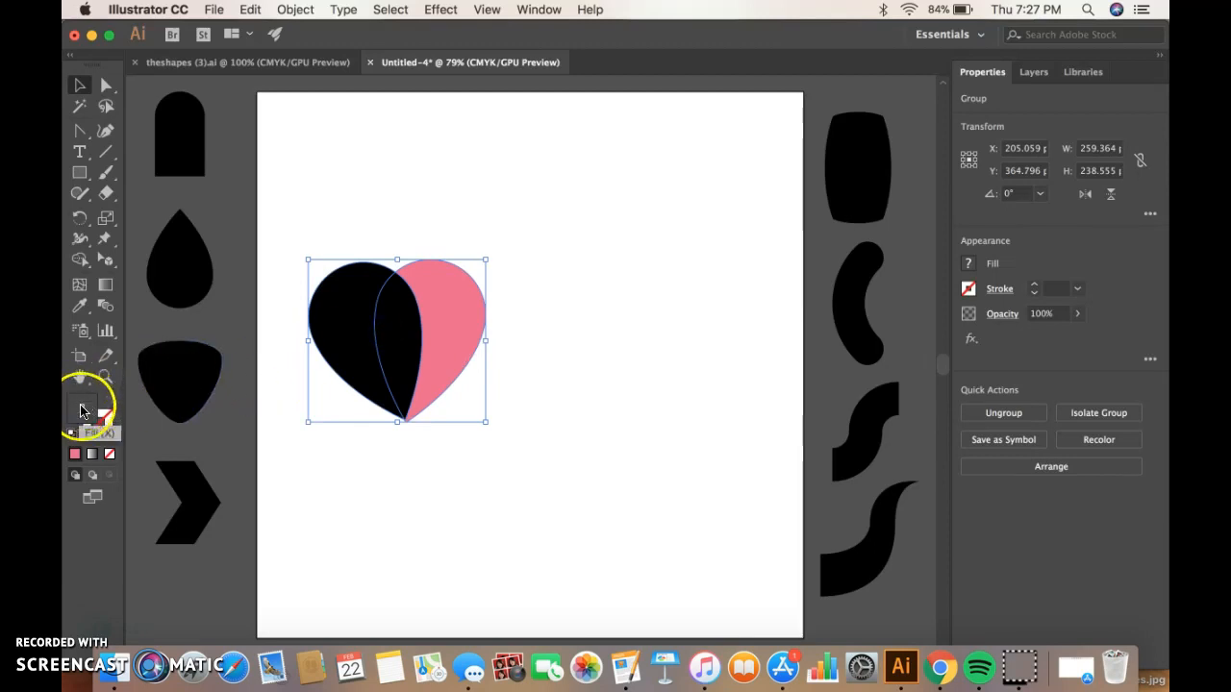
Set the heart group's fill color to E21459 in the Color Picker.
double_click(83, 412)
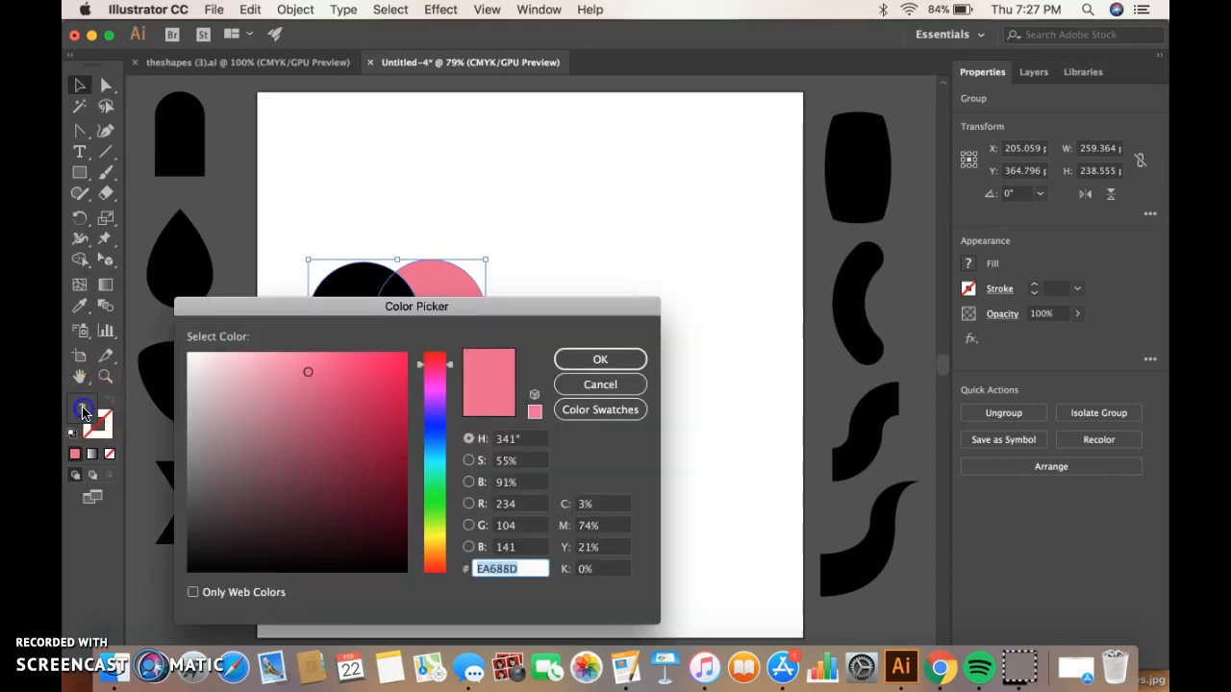
left_click(388, 376)
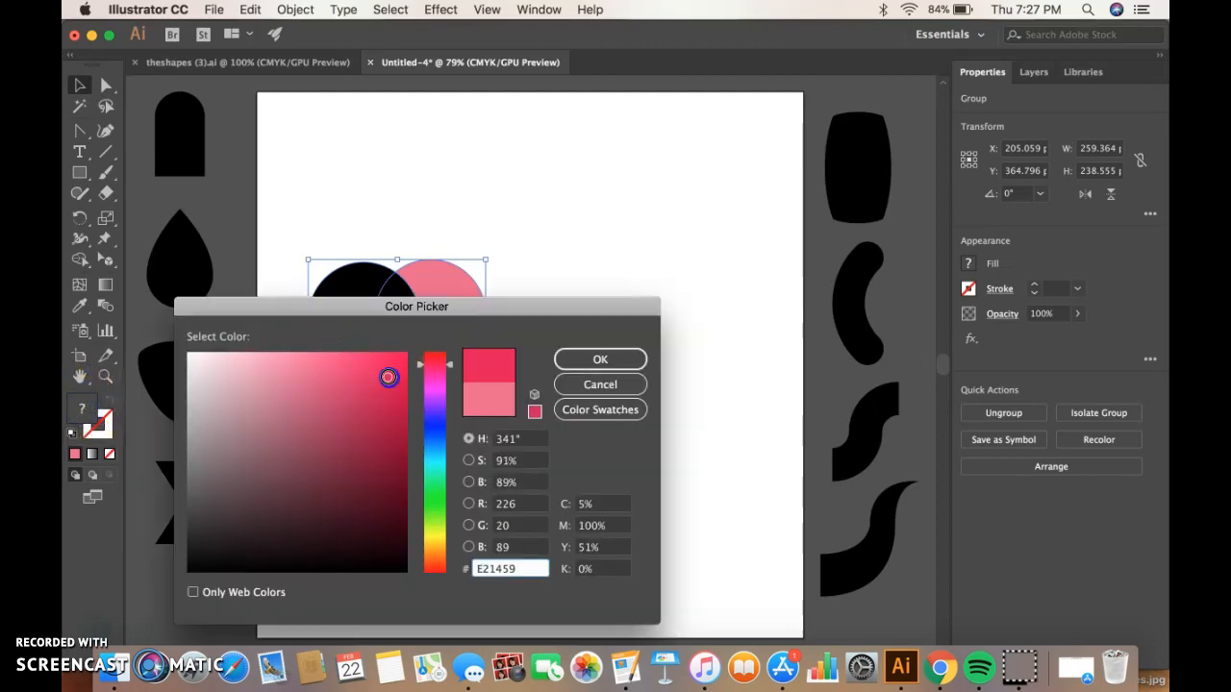
left_click(583, 361)
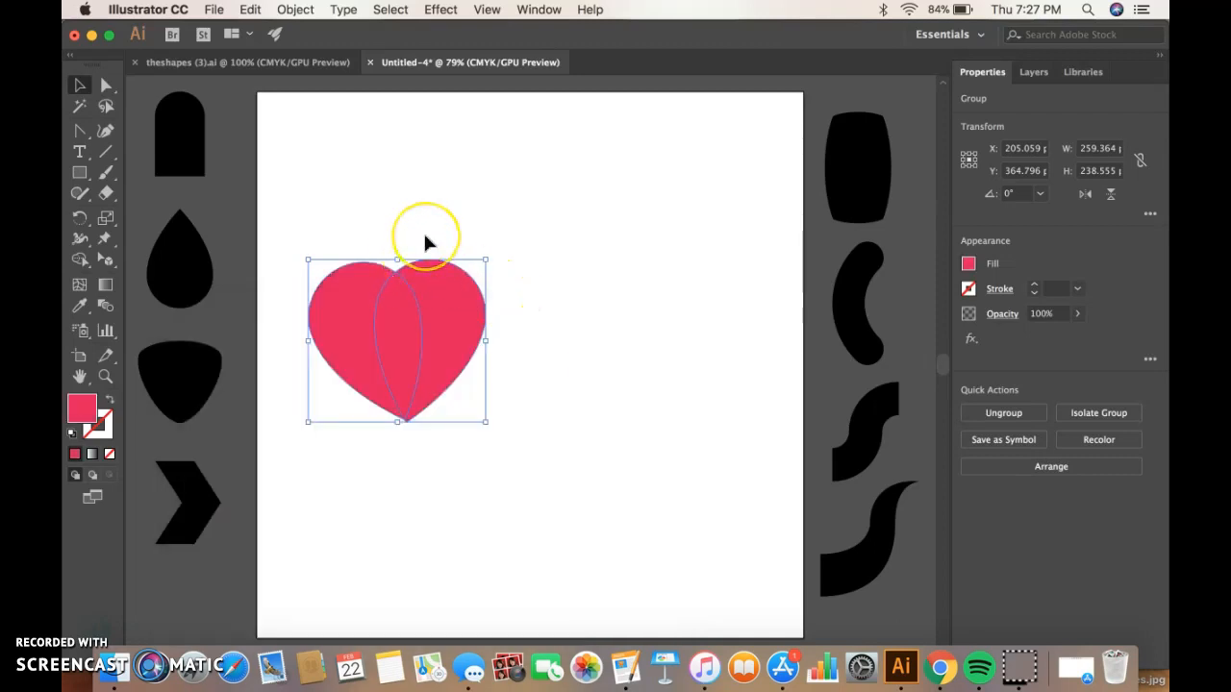
Nudge the heart group slightly upward and deselect it.
left_click(402, 244)
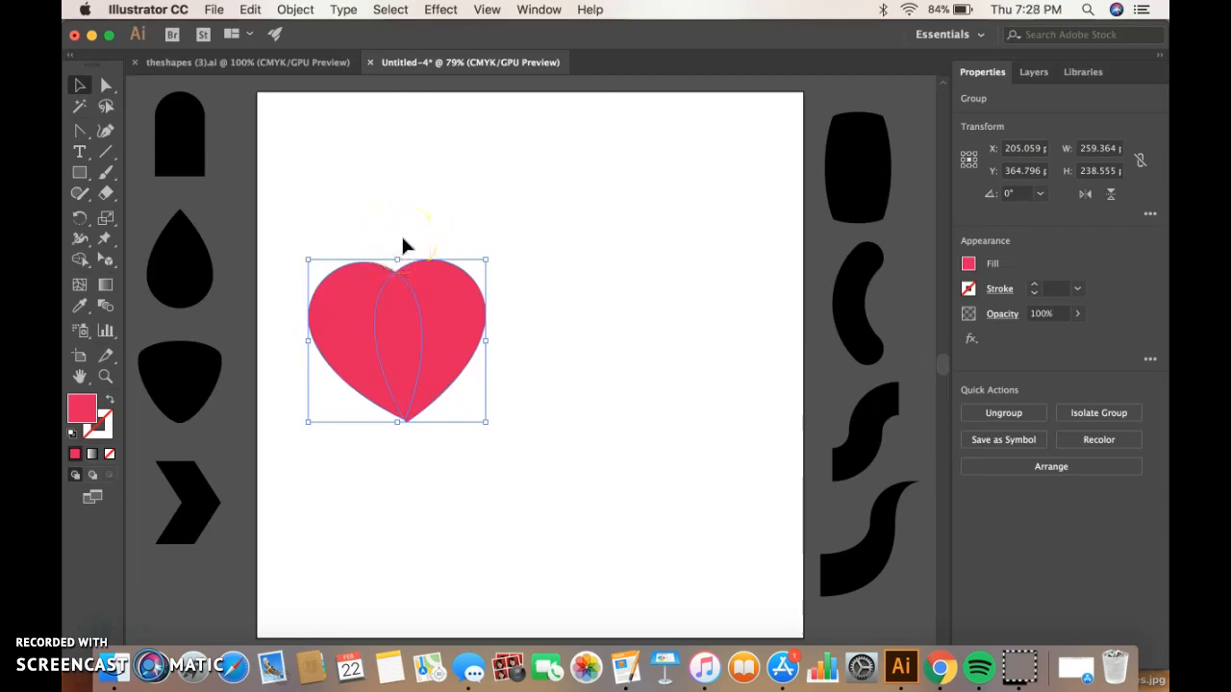
left_click(411, 244)
left_click(413, 293)
left_click_drag(430, 301, 427, 287)
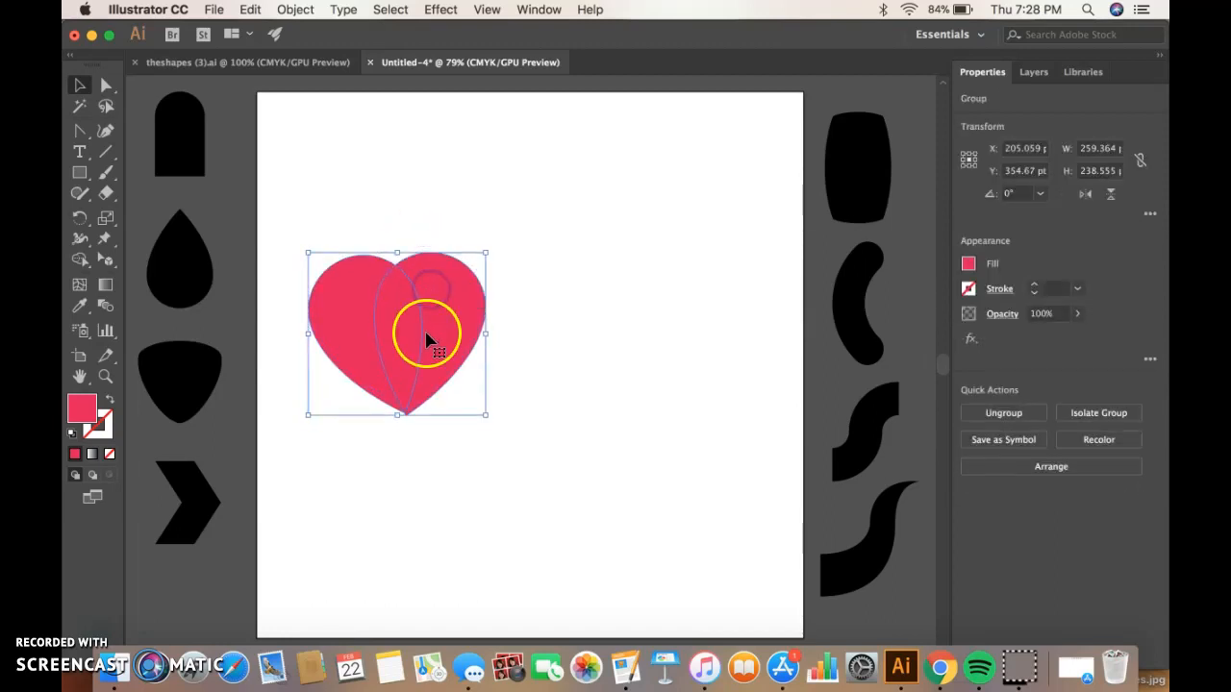
left_click(511, 406)
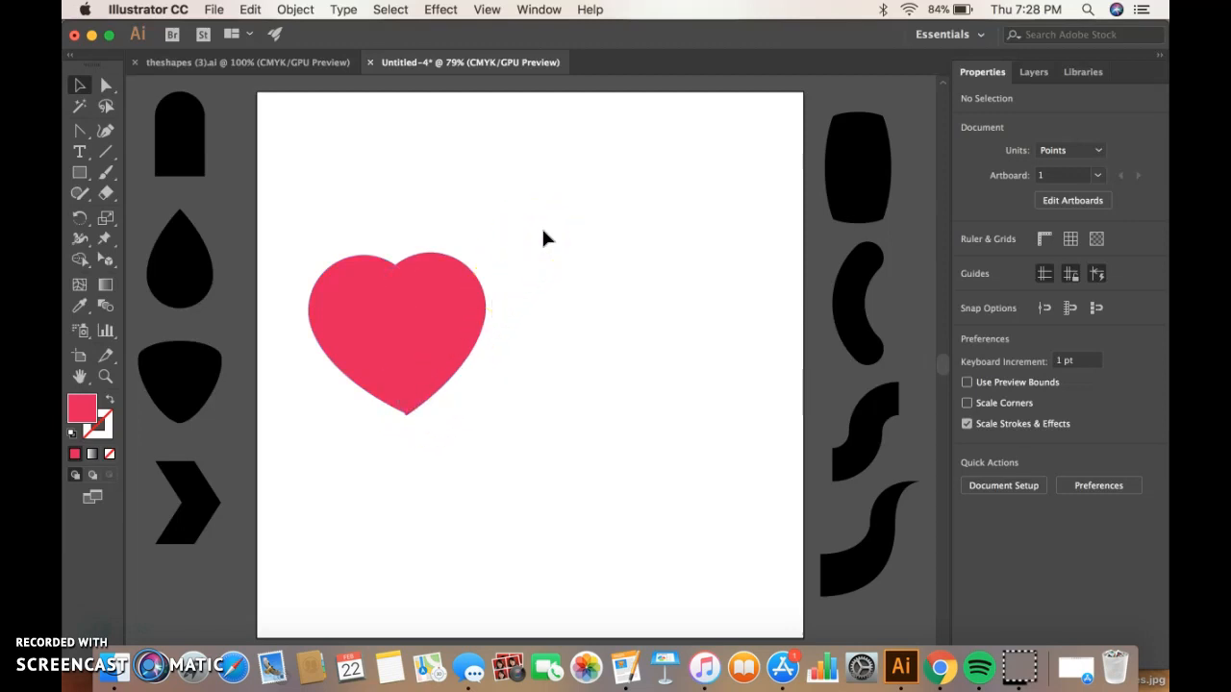
Ungroup the two halves of the heart.
right_click(543, 237)
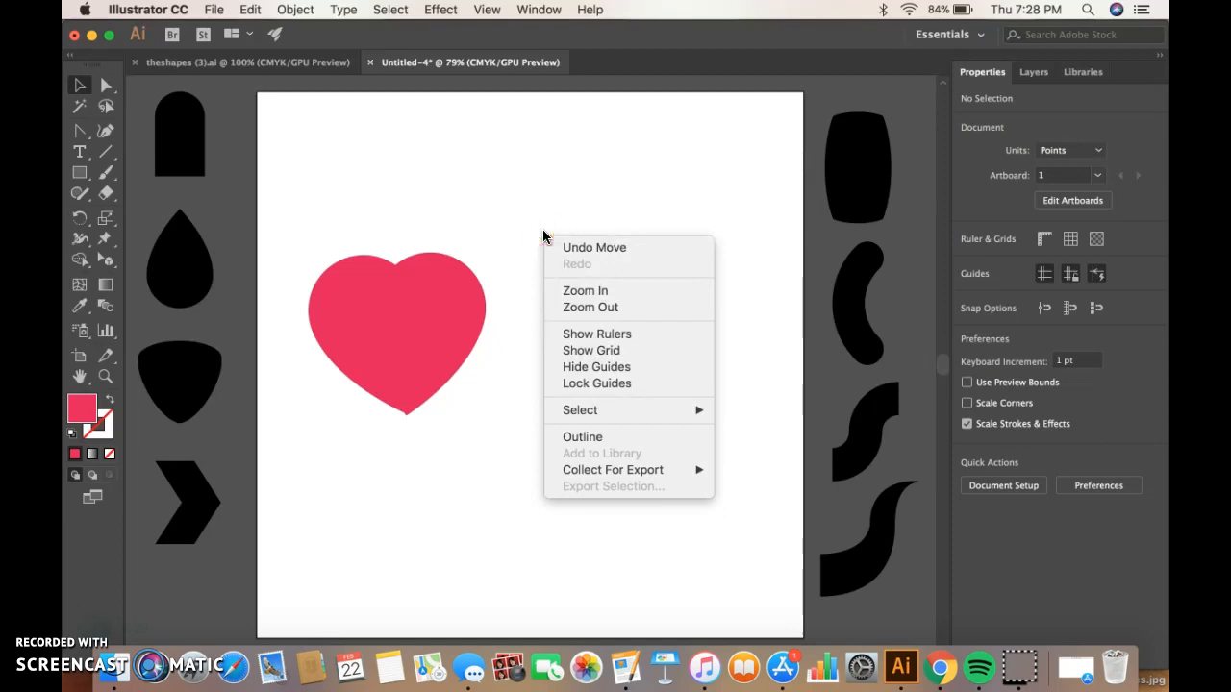
left_click(519, 233)
left_click(418, 297)
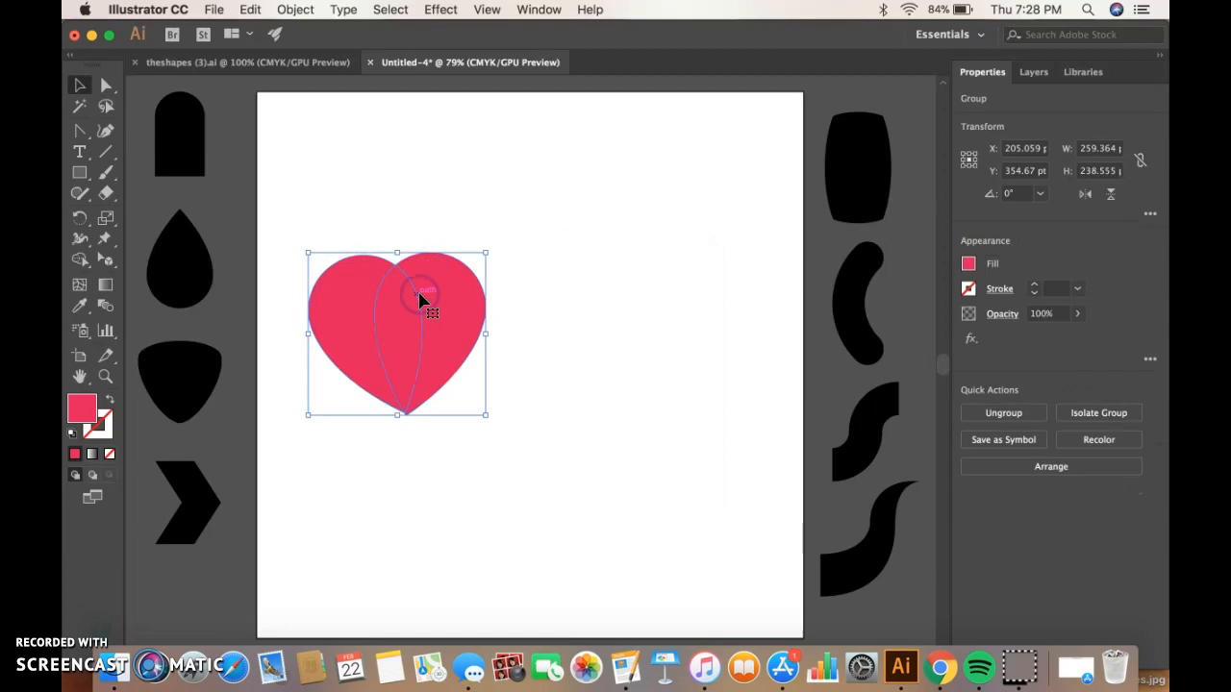
right_click(542, 302)
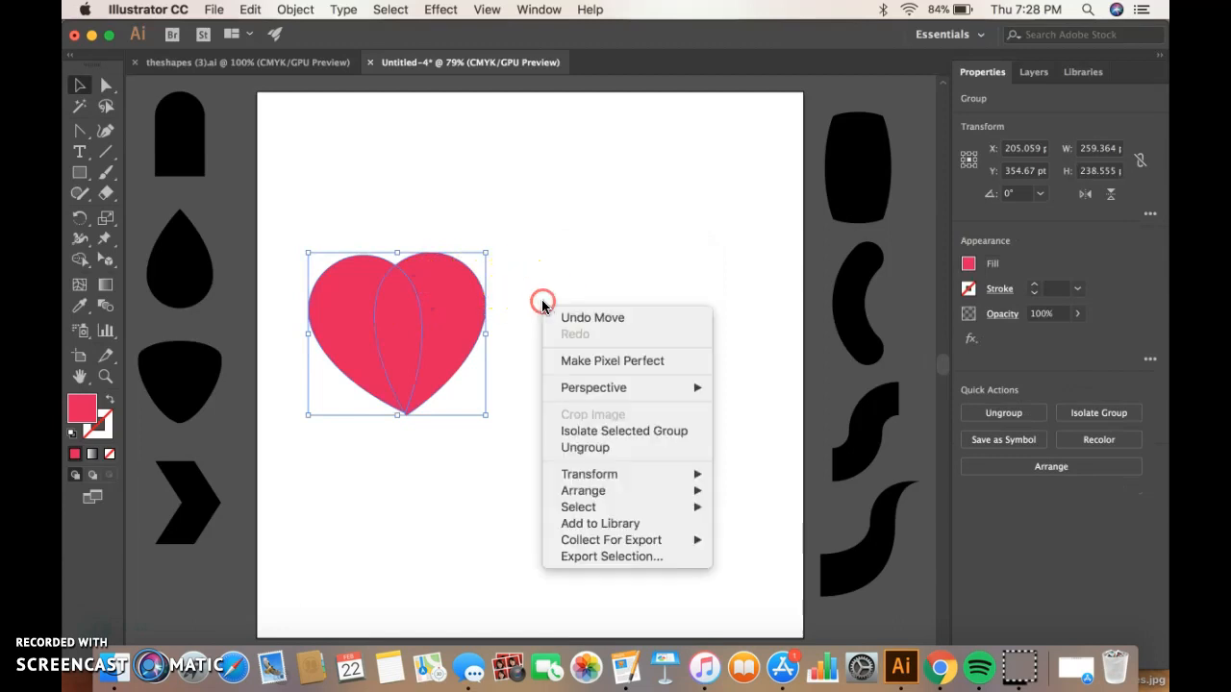
left_click(620, 451)
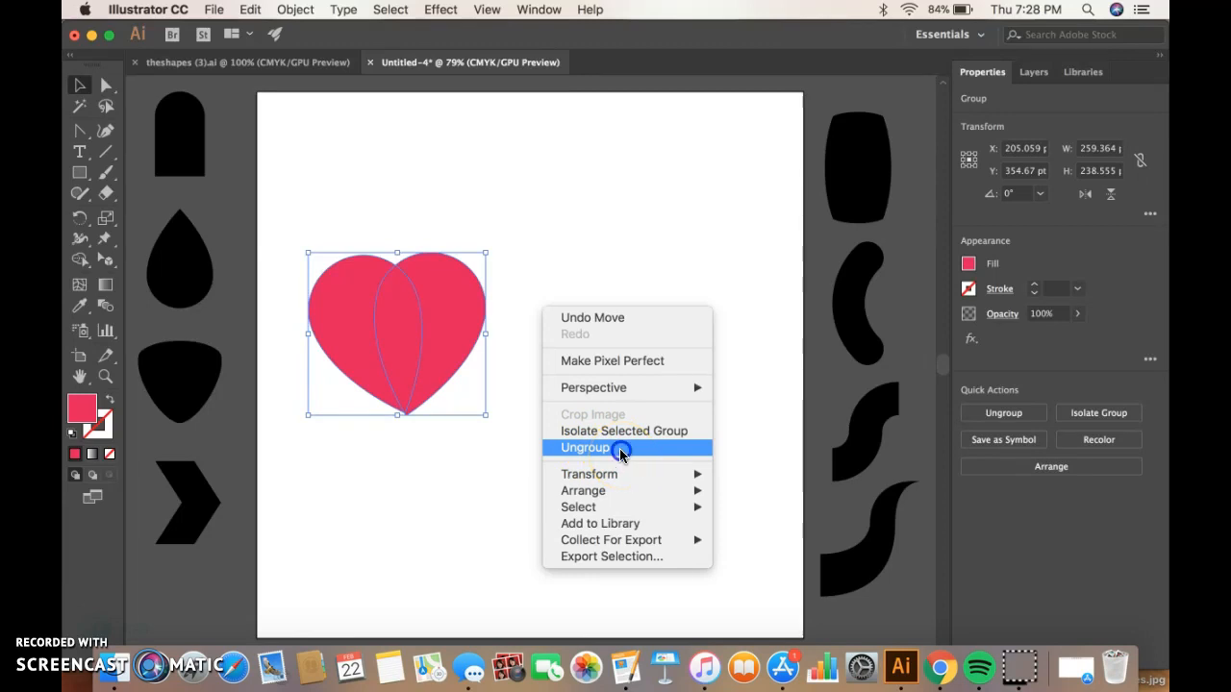
Select the right half of the heart and rotate it slightly to about 166°.
left_click(515, 286)
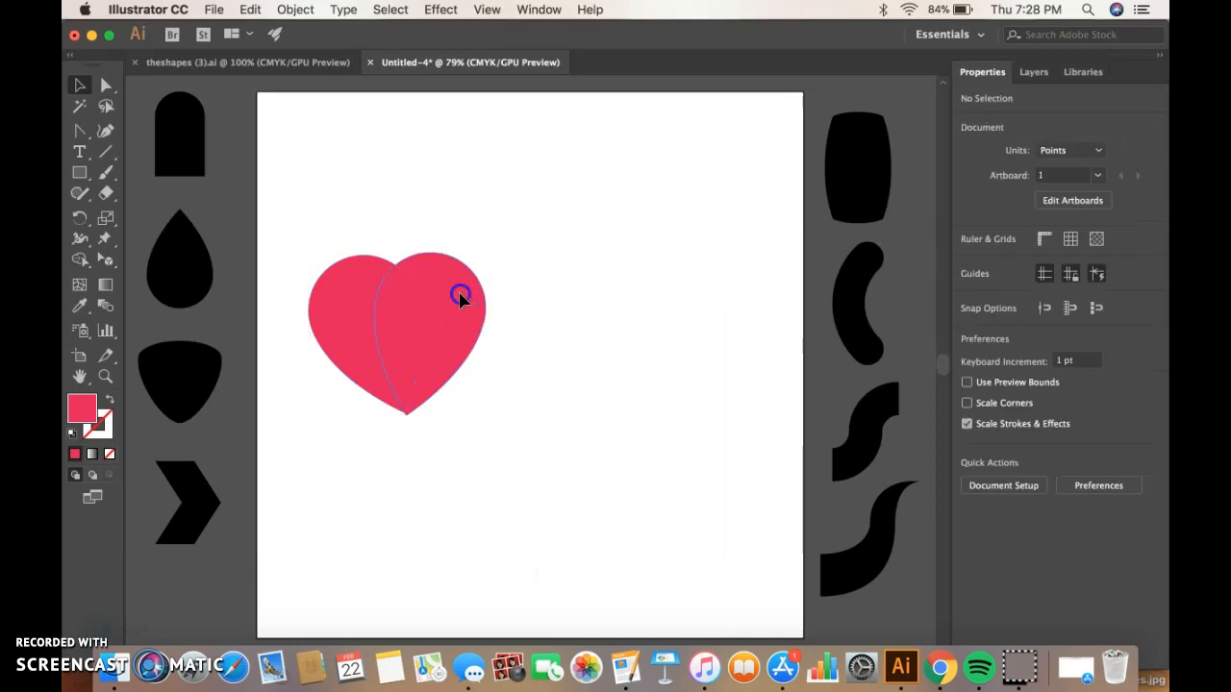
left_click_drag(460, 298, 462, 288)
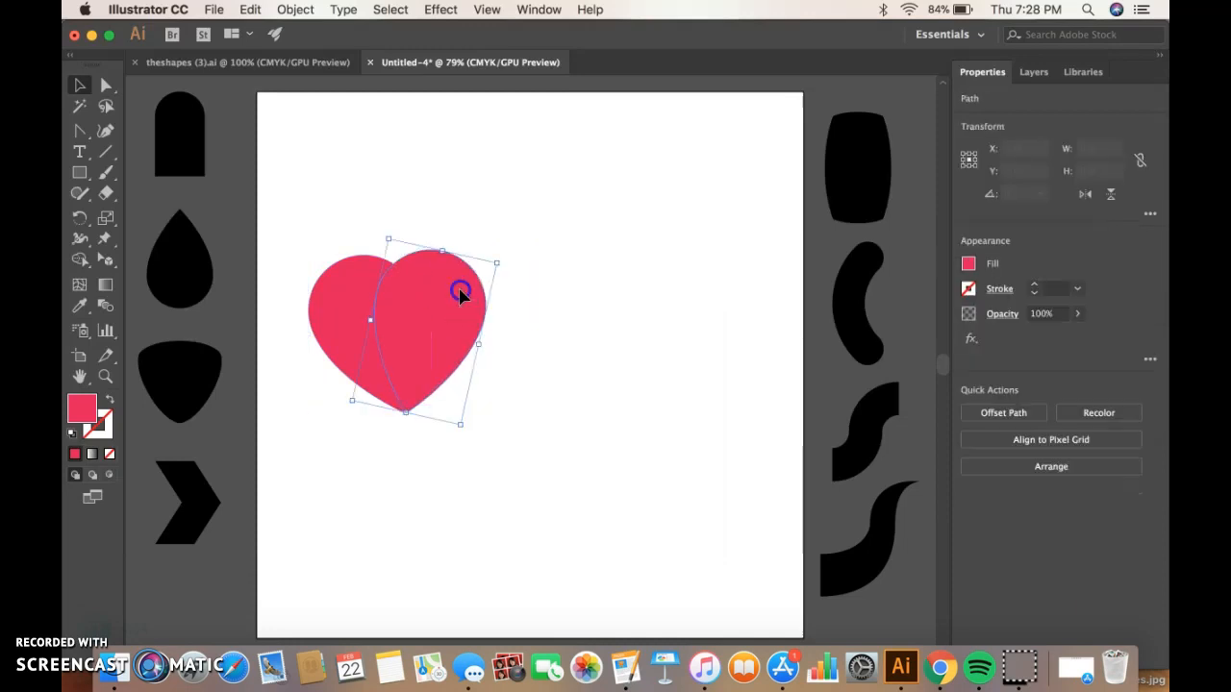
left_click(494, 349)
left_click(454, 330)
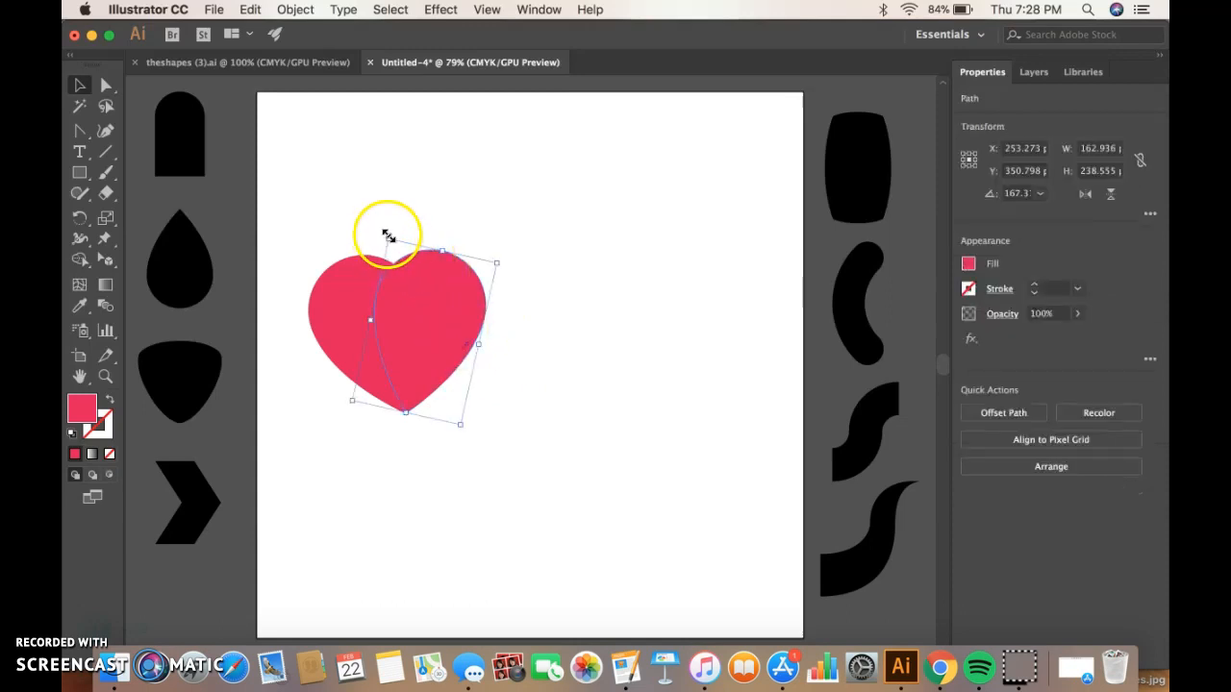
left_click_drag(385, 234, 384, 230)
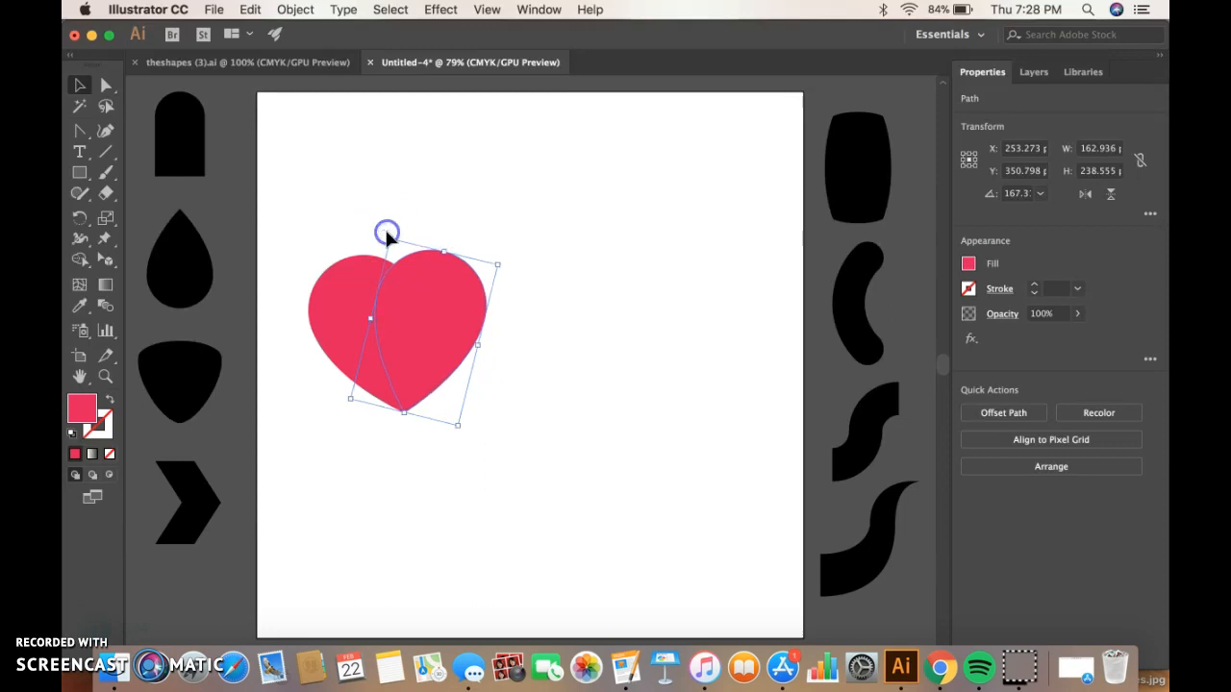
left_click(512, 338)
left_click(445, 351)
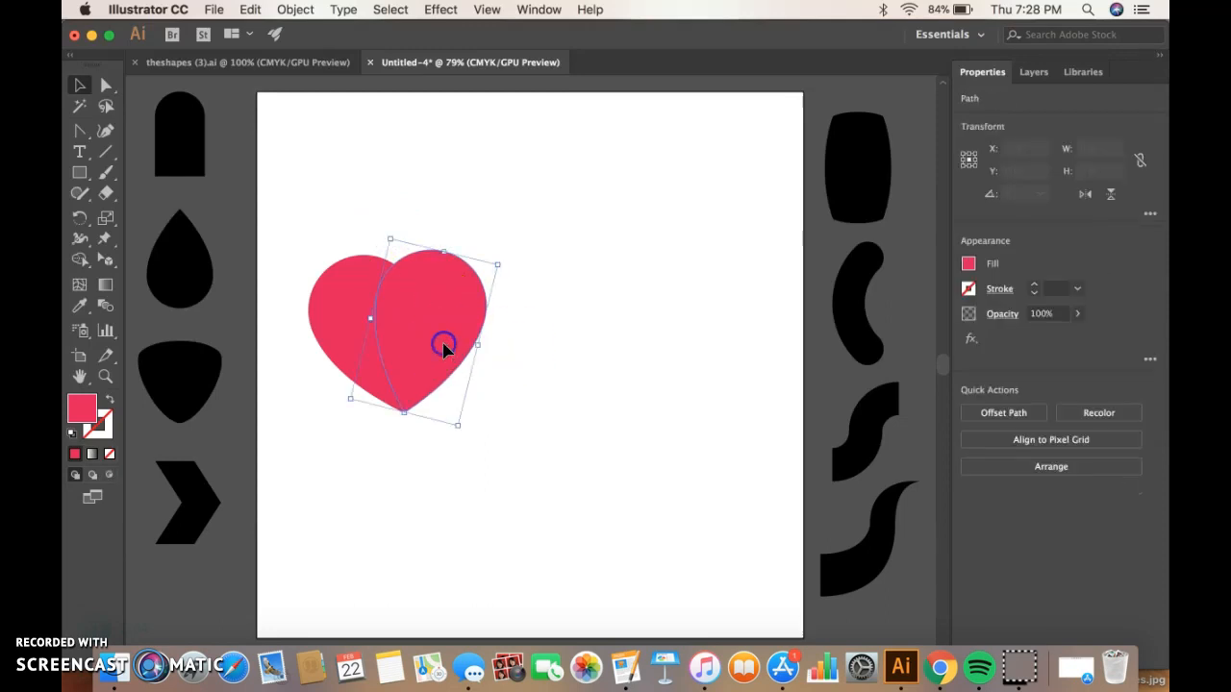
left_click_drag(466, 435, 466, 435)
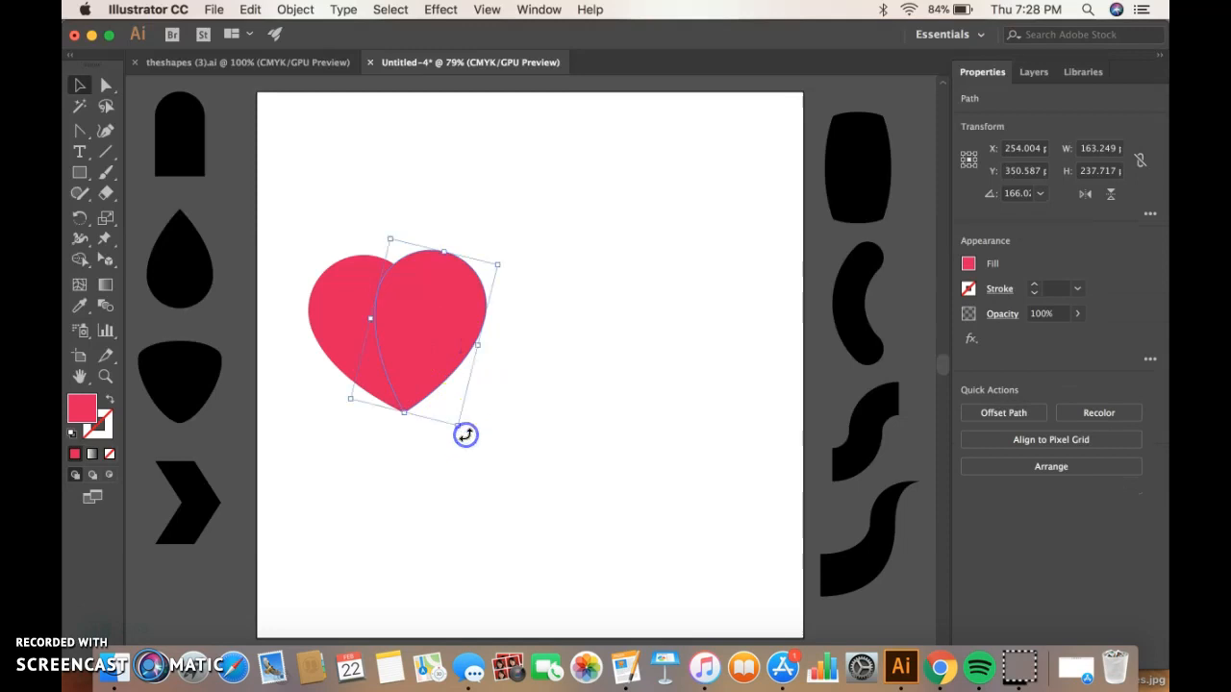
Nudge the rotated right half of the heart slightly into place and deselect it.
left_click(440, 370)
left_click(520, 398)
left_click(428, 341)
left_click_drag(445, 338, 446, 337)
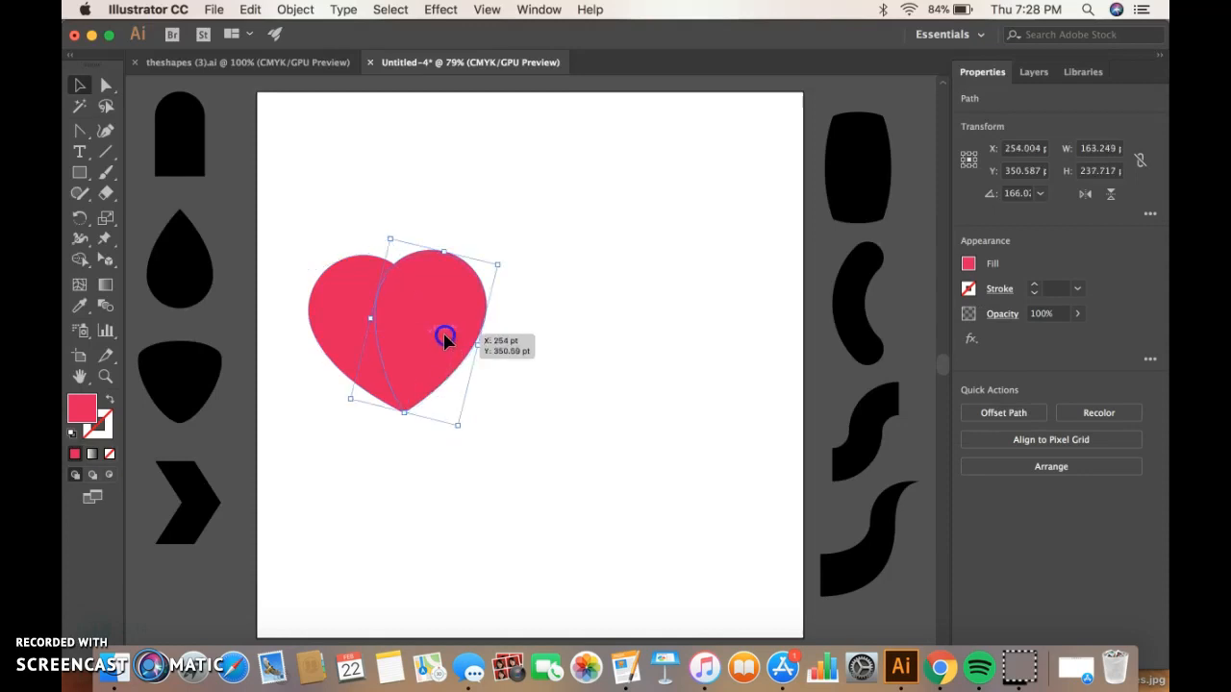
left_click(508, 386)
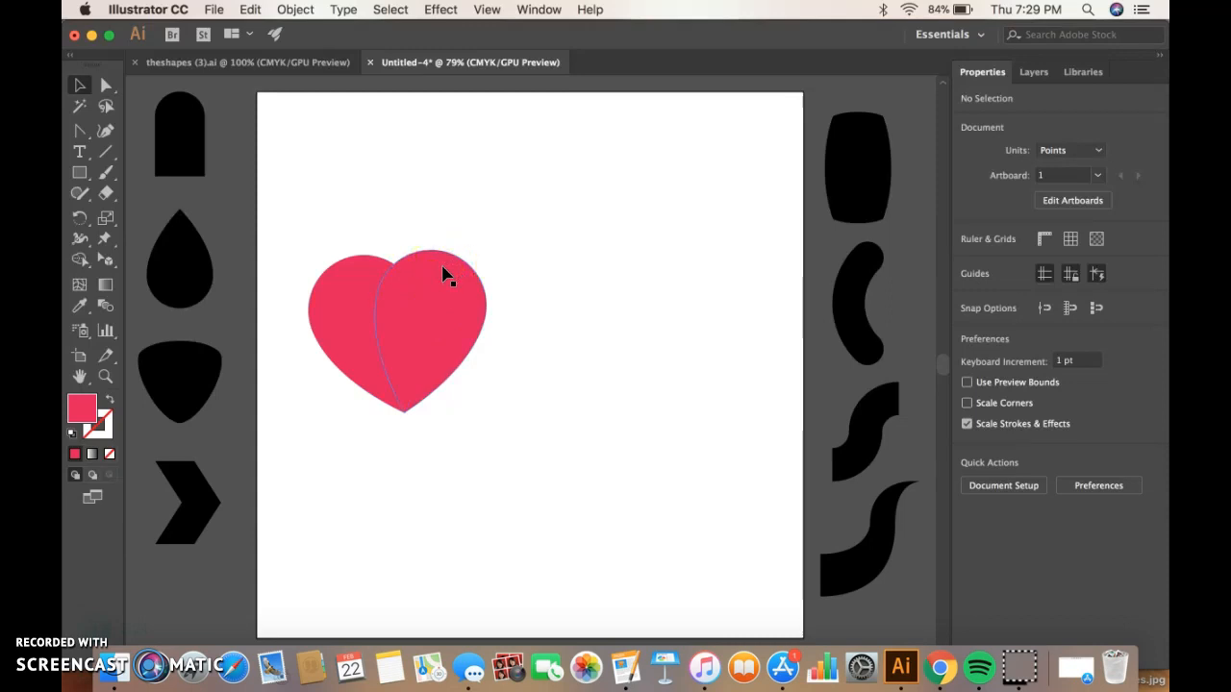
Select both heart halves and group them.
left_click(439, 315)
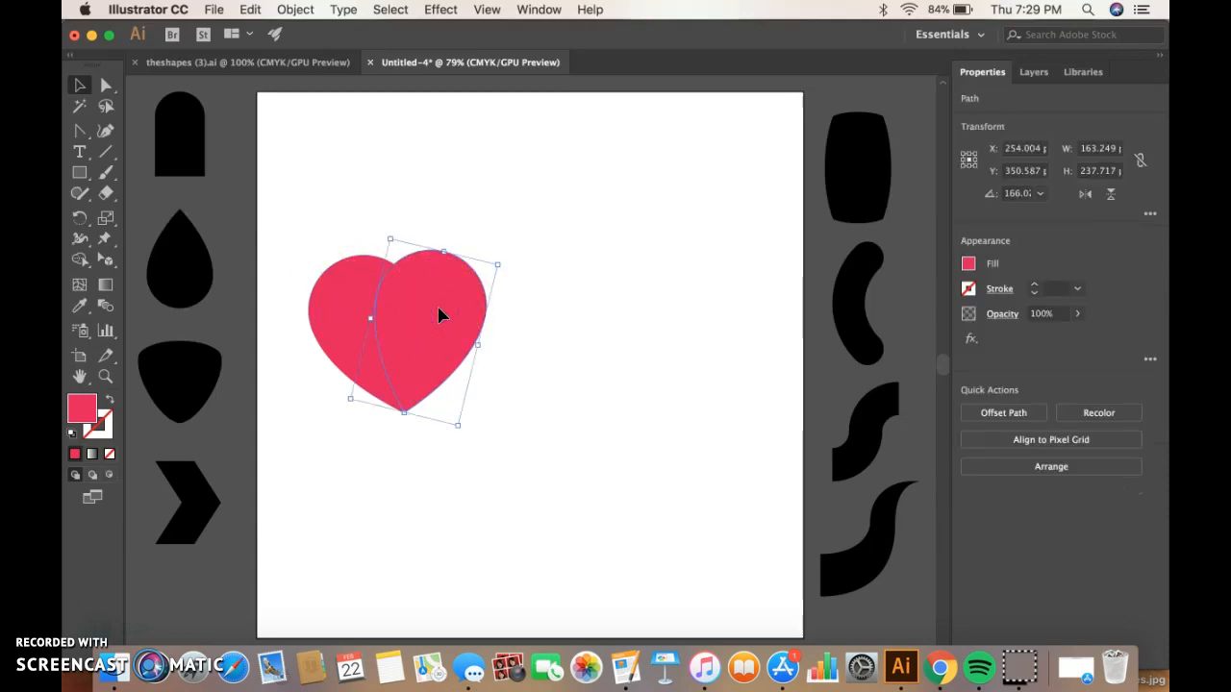
left_click(328, 299, "shift")
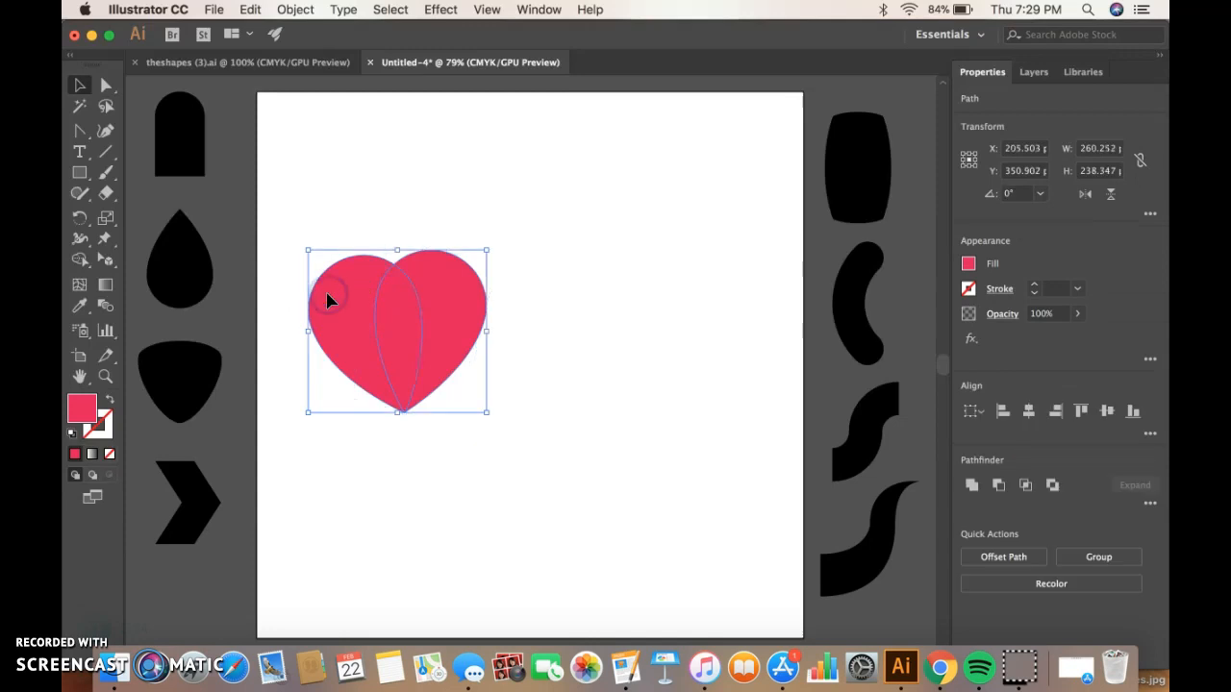
right_click(577, 300)
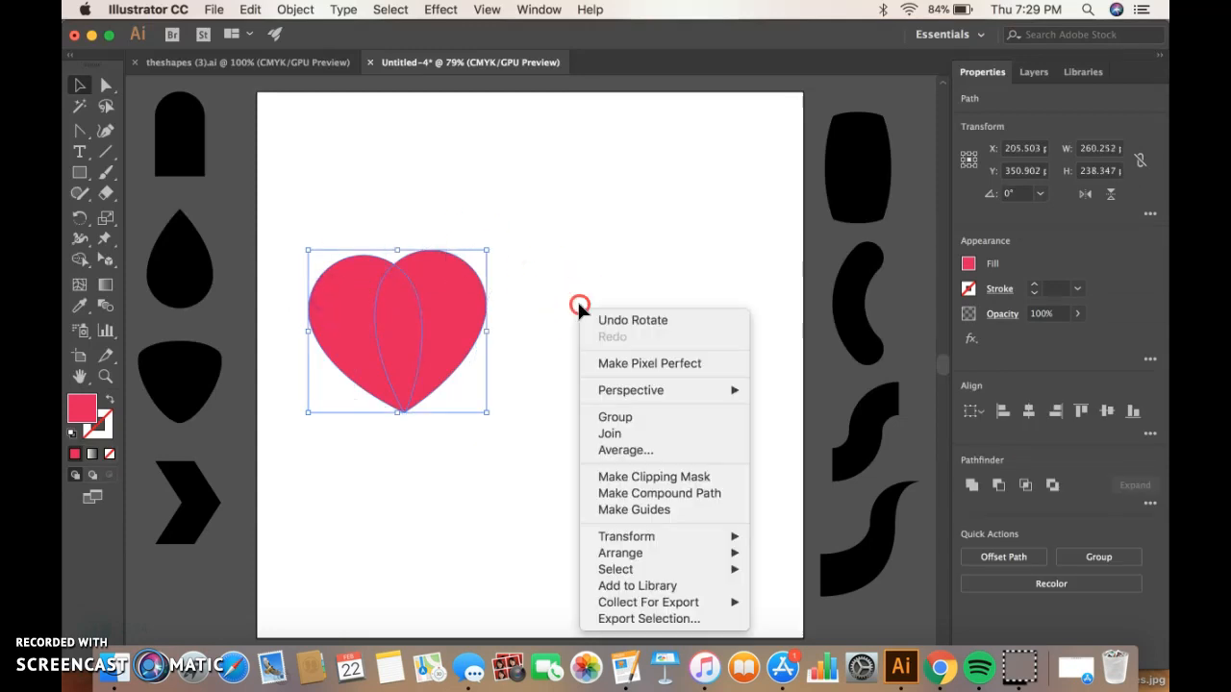
left_click(615, 418)
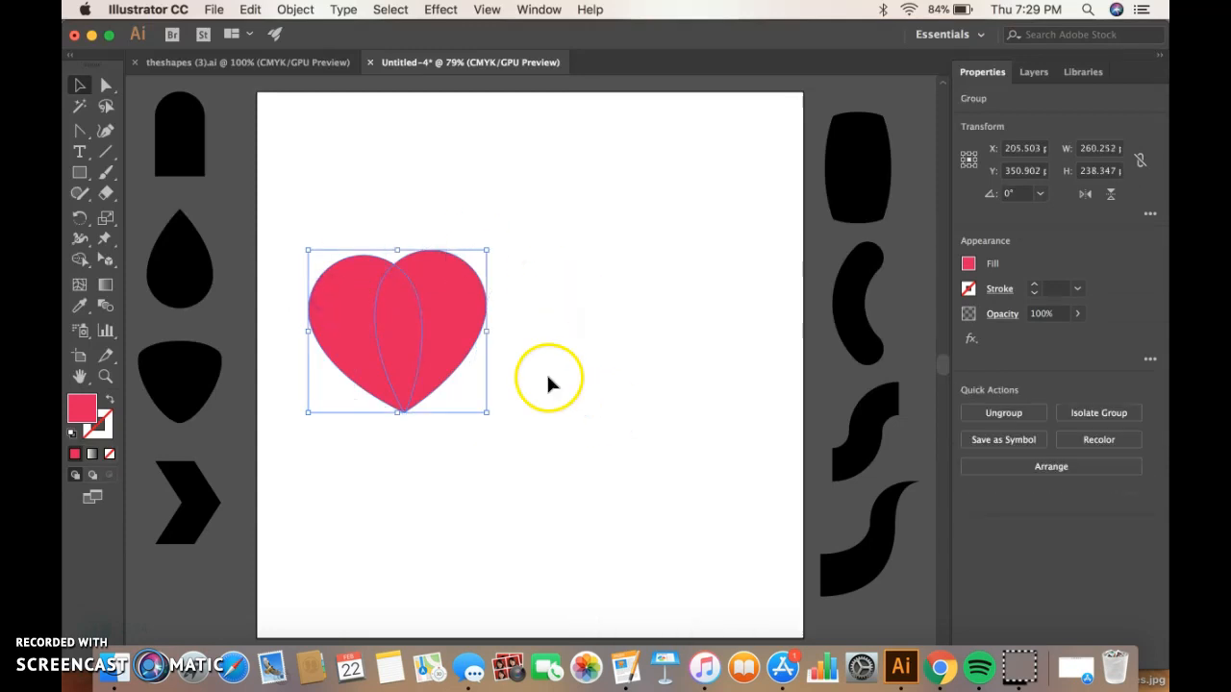
Move the heart group up toward the top of the artboard and deselect it.
left_click_drag(445, 348, 448, 240)
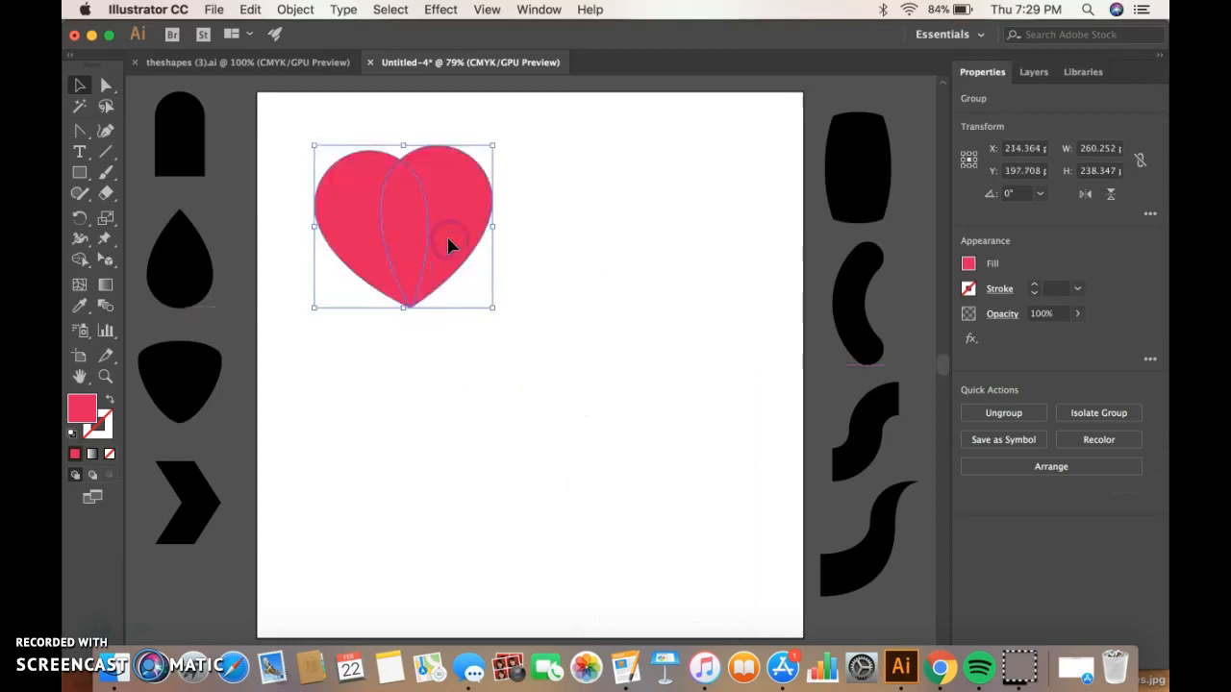
left_click(583, 266)
left_click(536, 240)
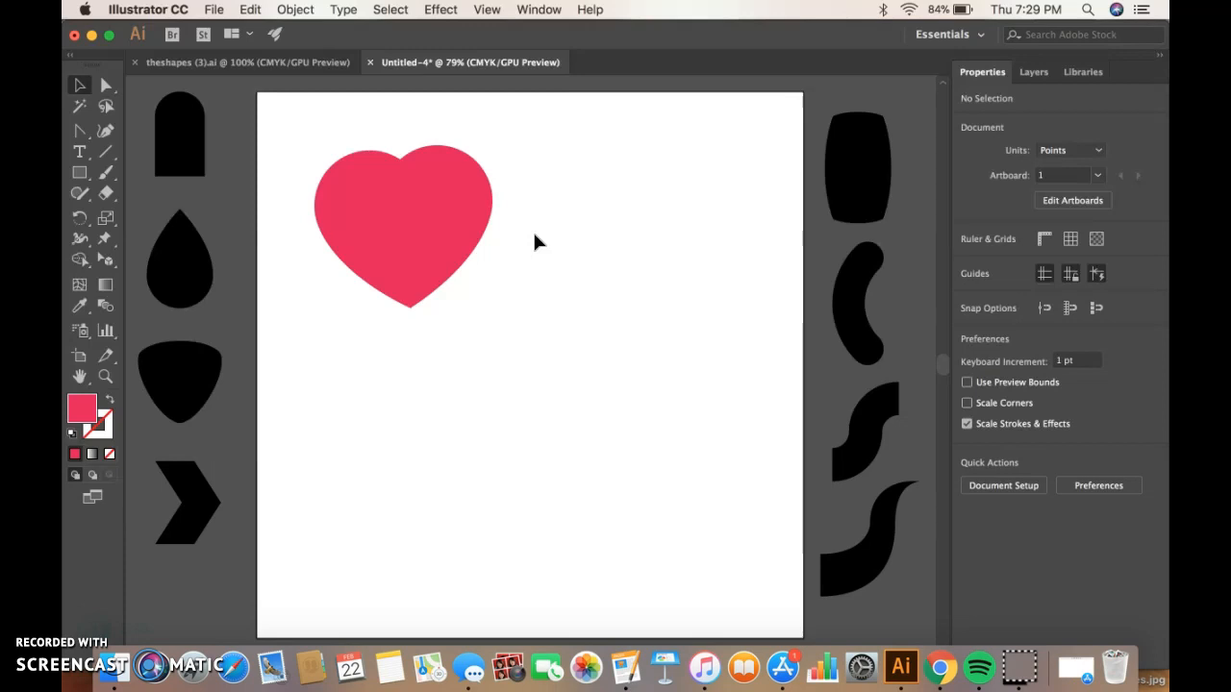
Copy the heart group and paste a duplicate below and to the right of it.
left_click(439, 239)
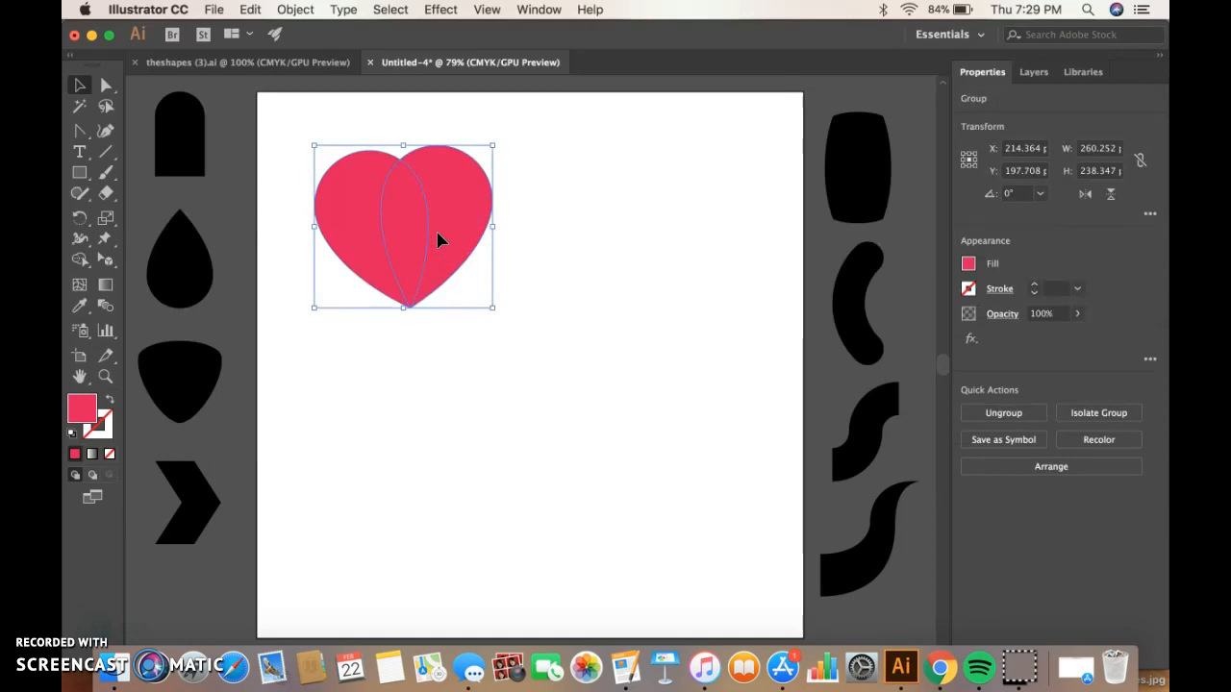
key("super+c")
key("super+v")
left_click(488, 332)
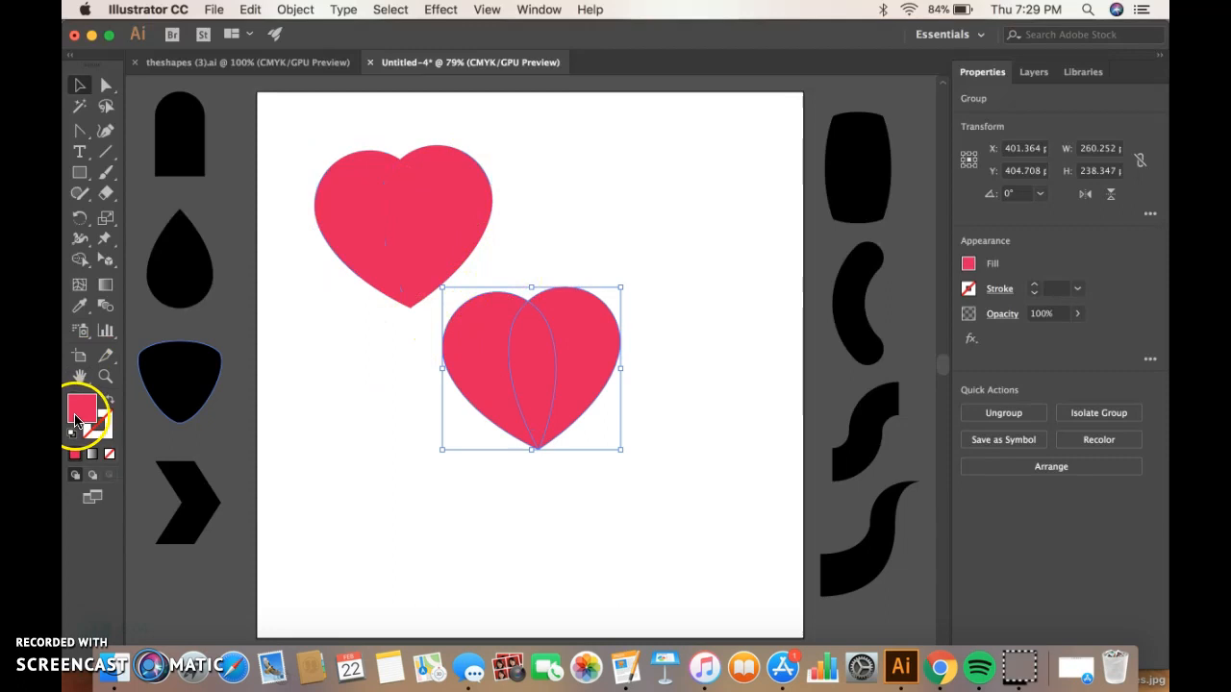
Set the duplicate heart's fill to a darker crimson in the Color Picker.
double_click(80, 413)
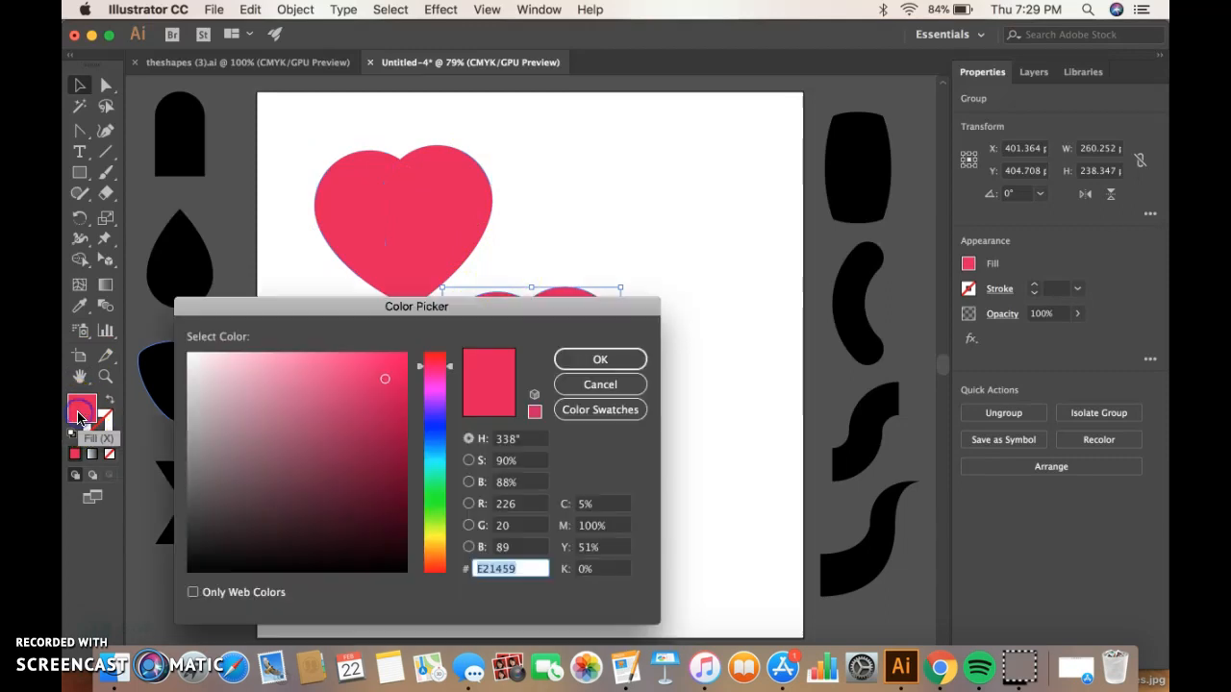
left_click(348, 449)
left_click(596, 358)
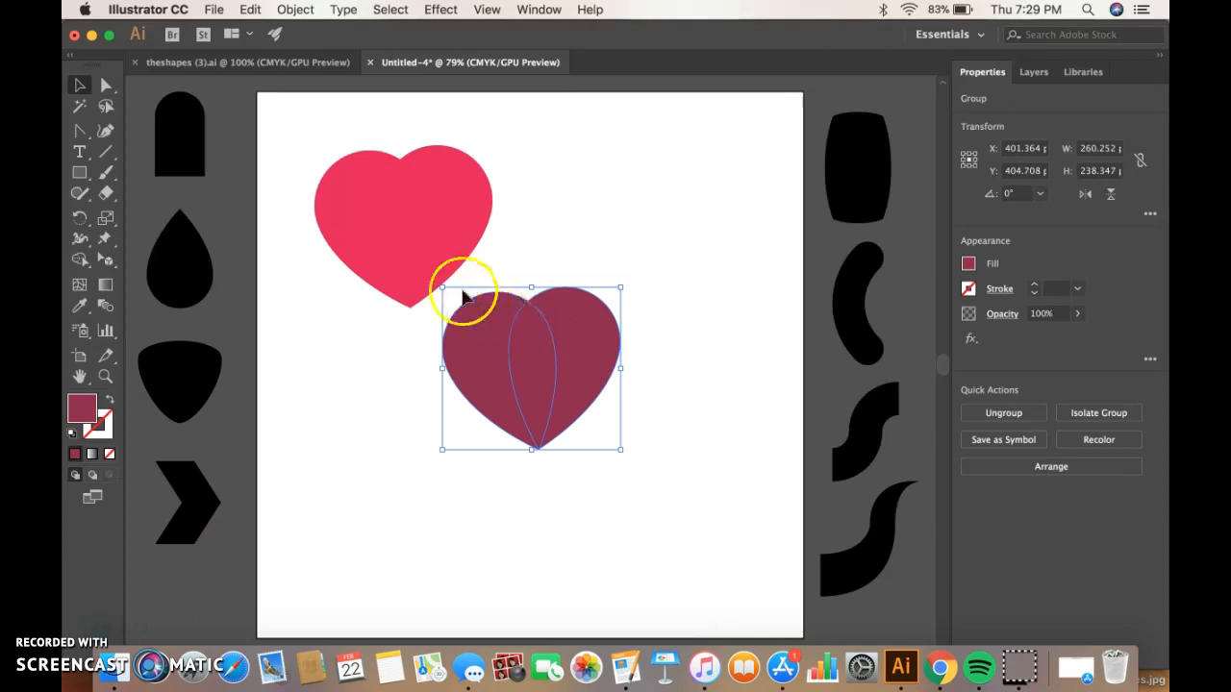
Scale the dark heart down and layer it centered inside the larger pink heart.
left_click_drag(441, 287, 514, 354)
left_click_drag(561, 391, 665, 266)
left_click(534, 260)
left_click_drag(444, 202, 630, 304)
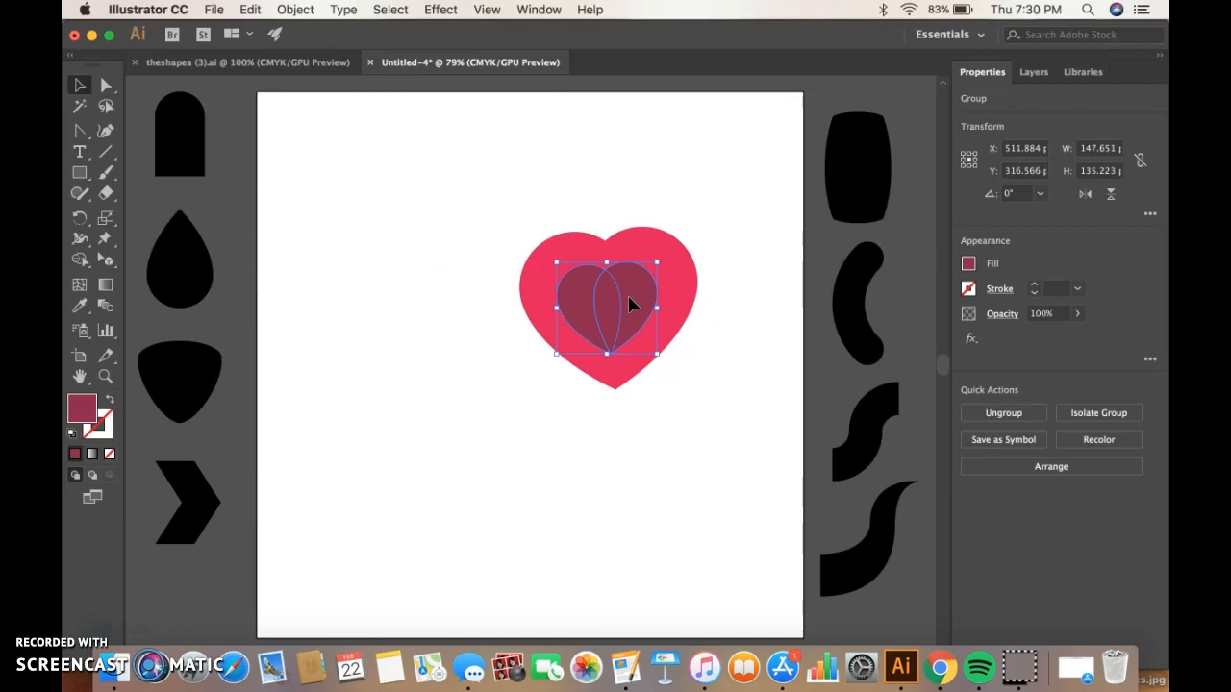
Select both the pink and dark hearts and group them.
left_click(646, 251, "shift")
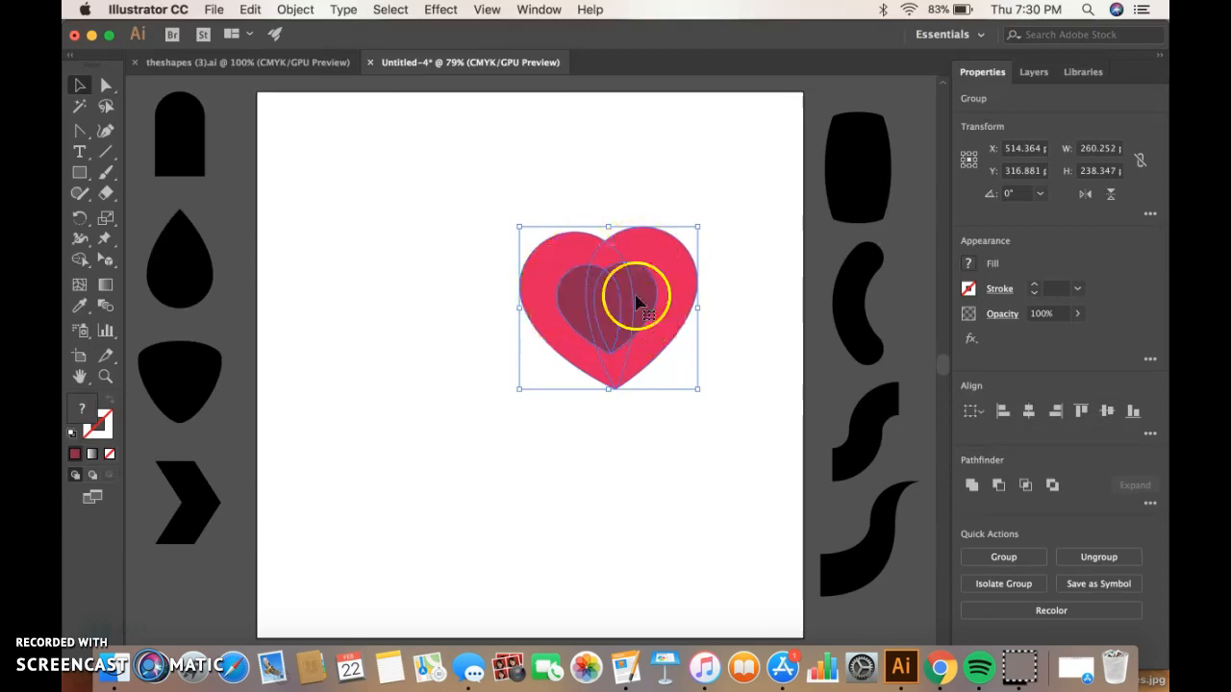
right_click(683, 171)
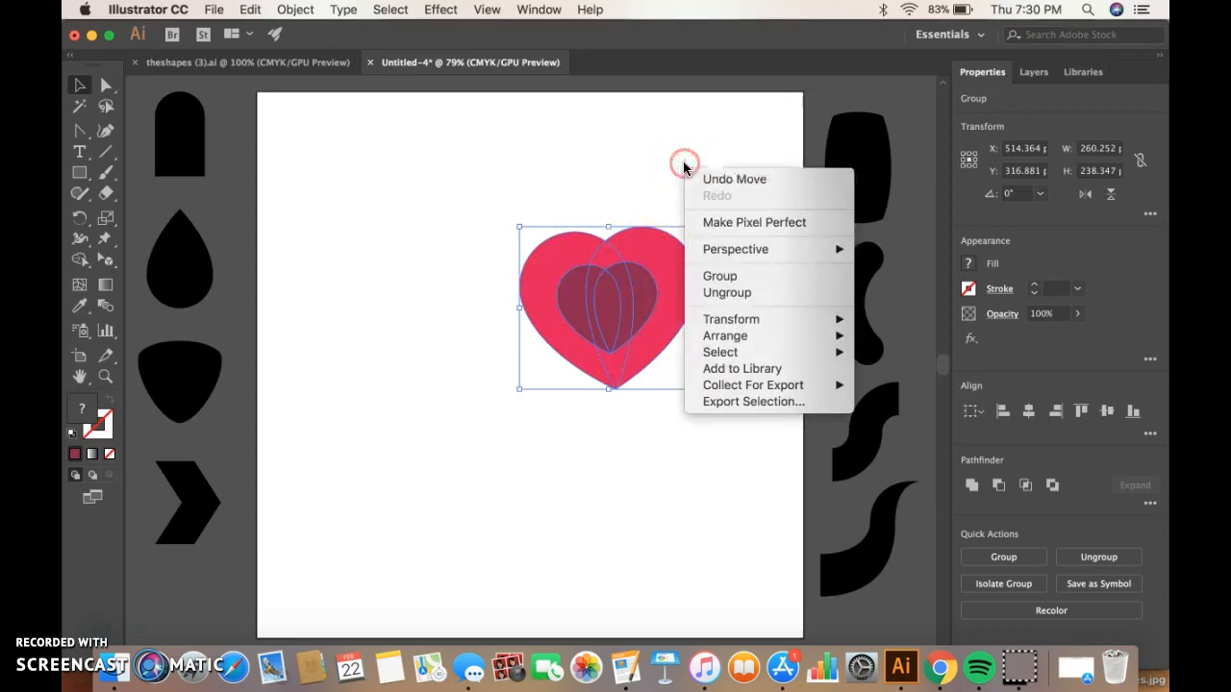
left_click(721, 276)
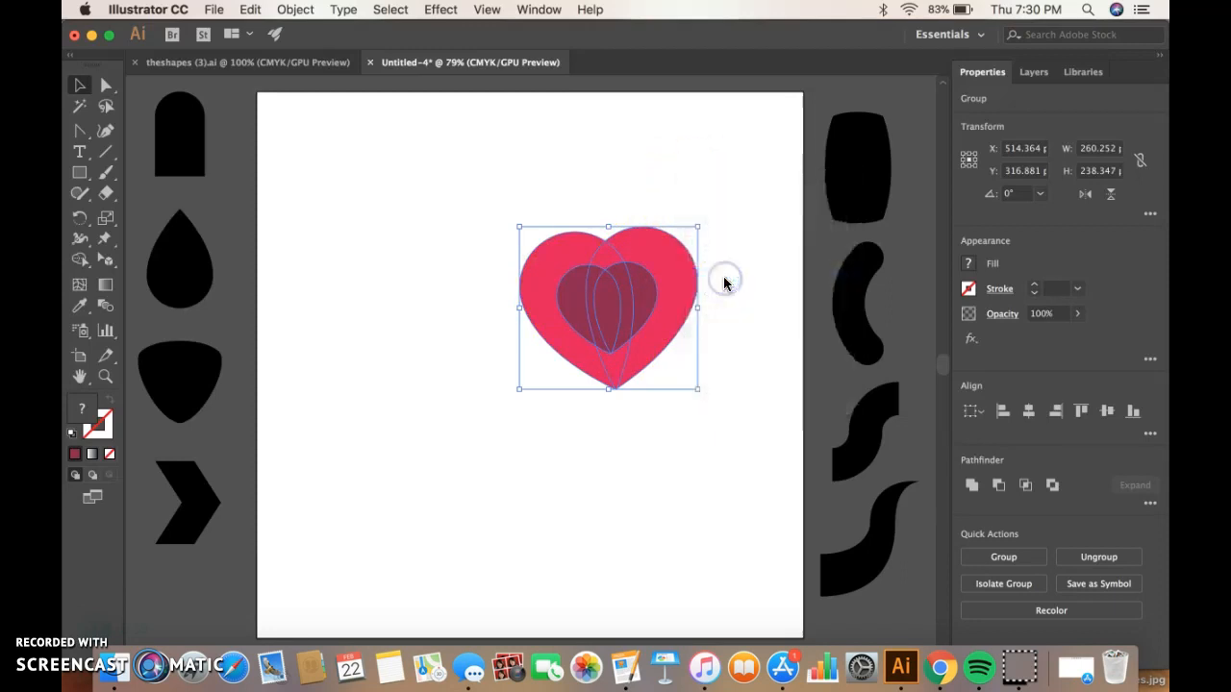
Move the layered heart group to the artboard's upper-left corner and deselect it.
left_click(681, 192)
left_click_drag(651, 253, 462, 193)
left_click_drag(412, 163, 414, 158)
left_click(504, 222)
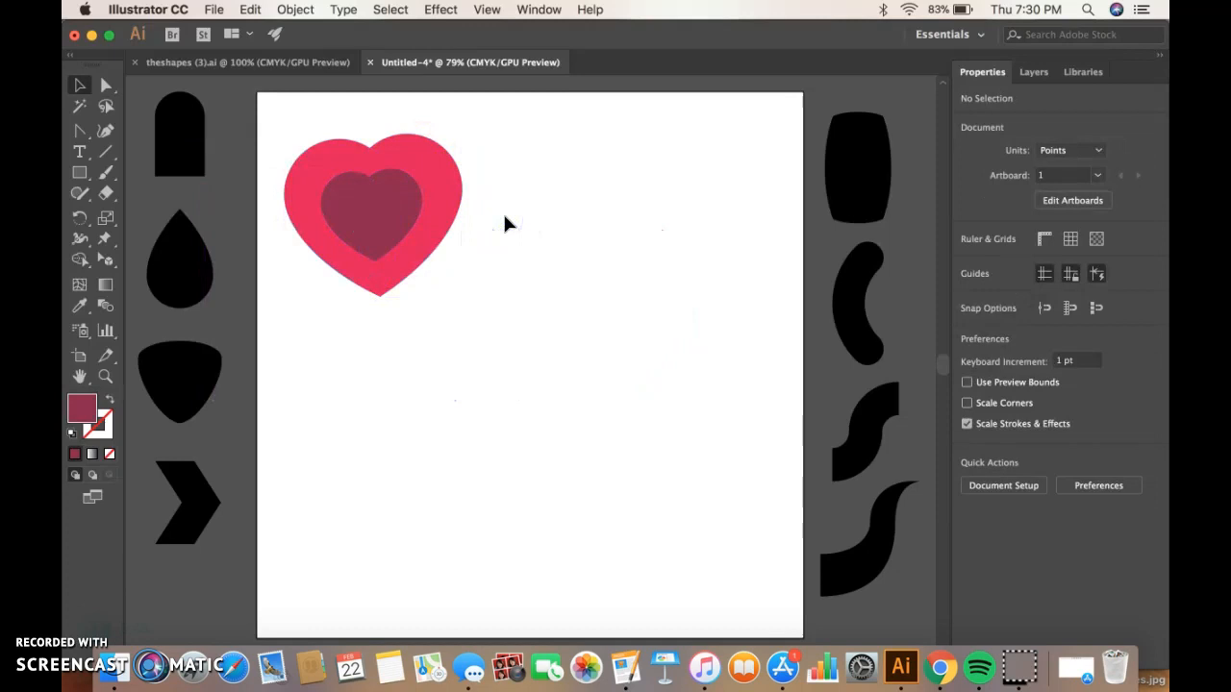
Duplicate the layered heart and place the copy beside the original, aligned with it.
left_click_drag(462, 220, 442, 248)
left_click(442, 233)
key("super+c")
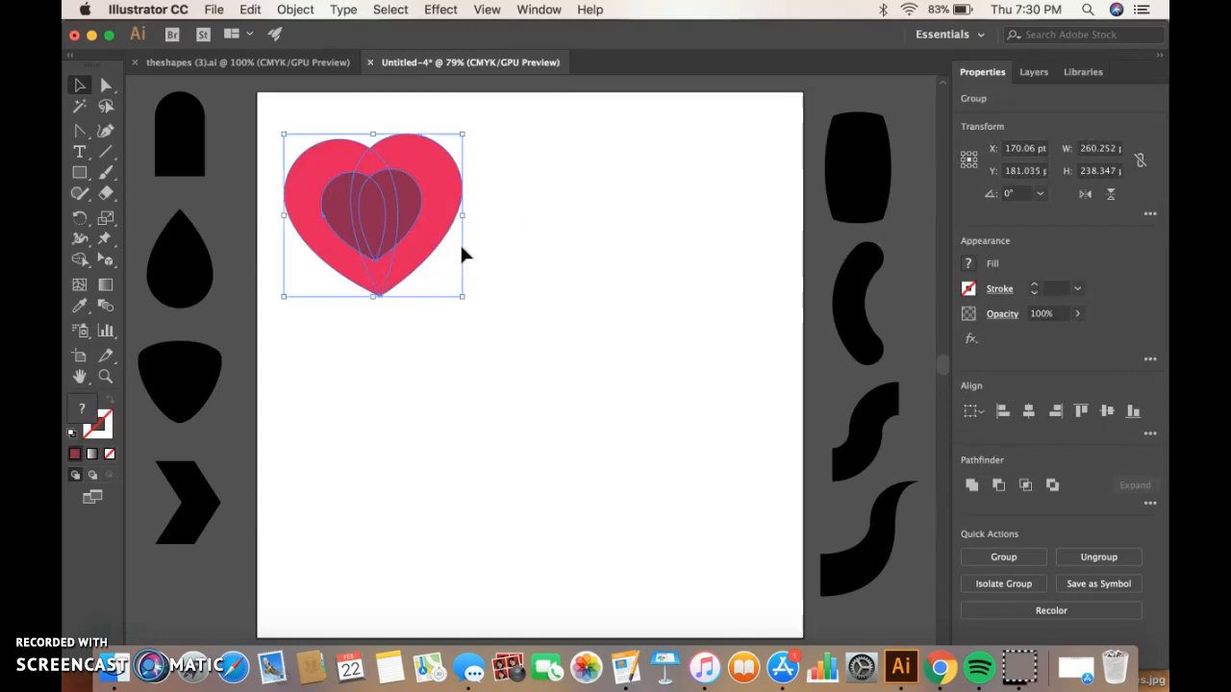
key("super+v")
left_click(533, 332)
left_click_drag(532, 327, 561, 175)
left_click(571, 342)
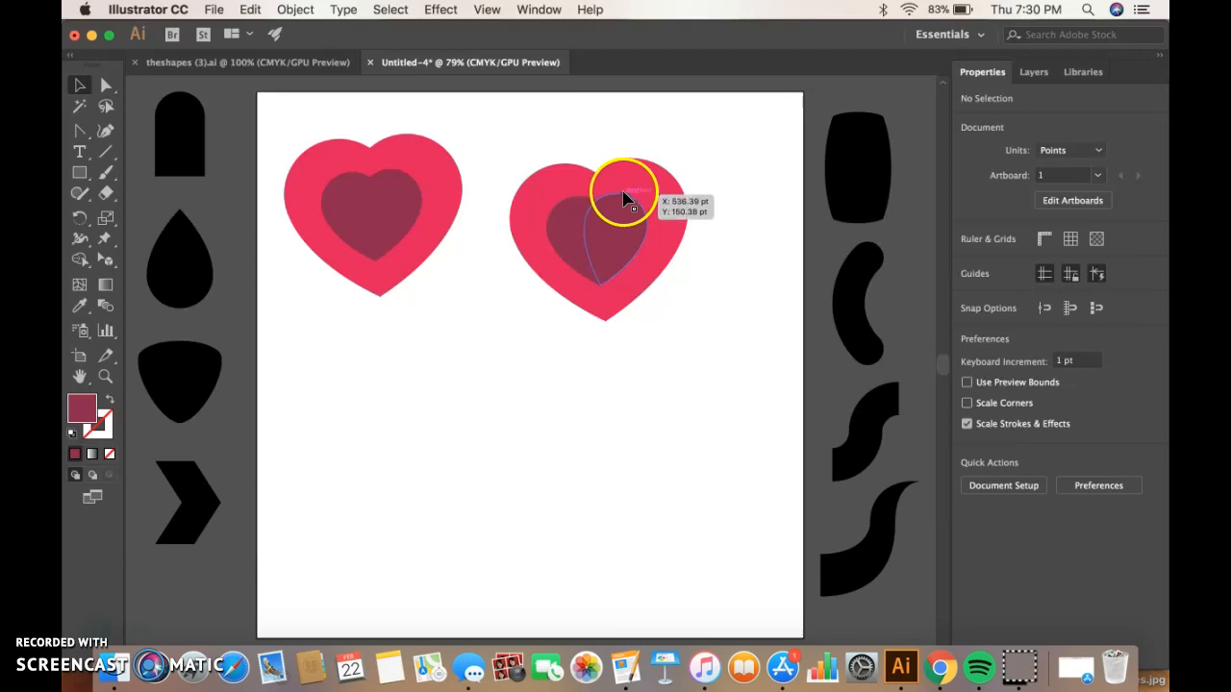
left_click_drag(635, 213, 615, 166)
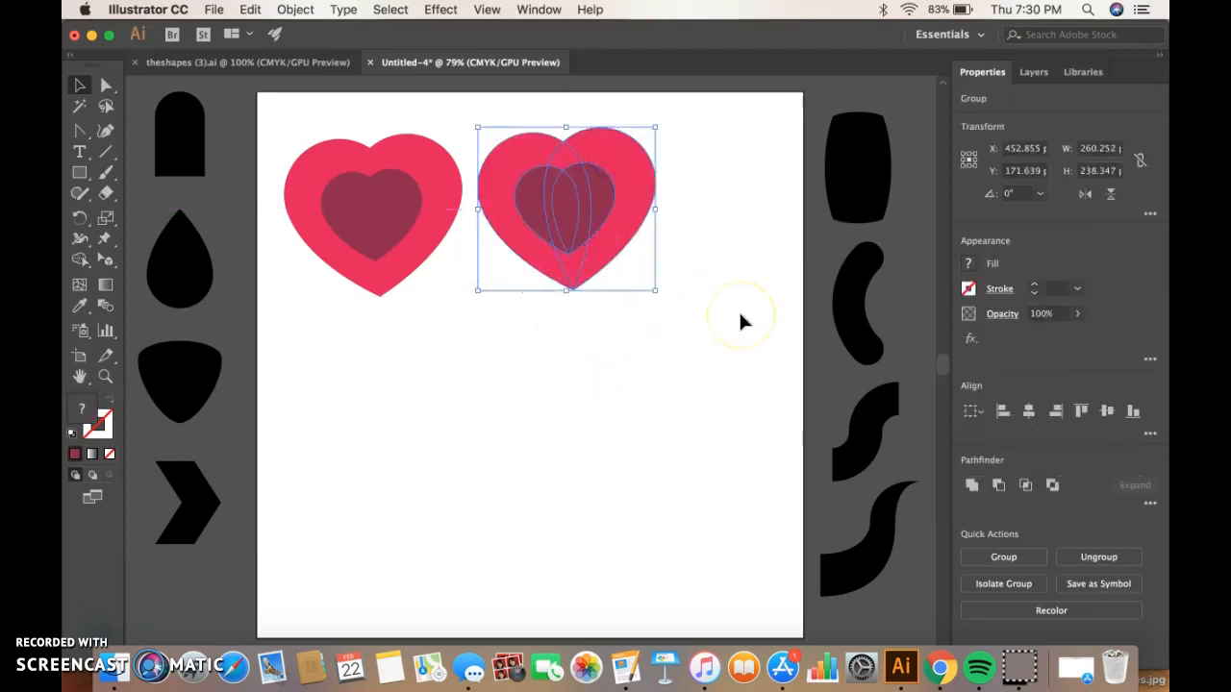
Copy the S-shaped curve from the shape set and paste it onto the artboard below the hearts.
left_click(866, 435)
key("super+c")
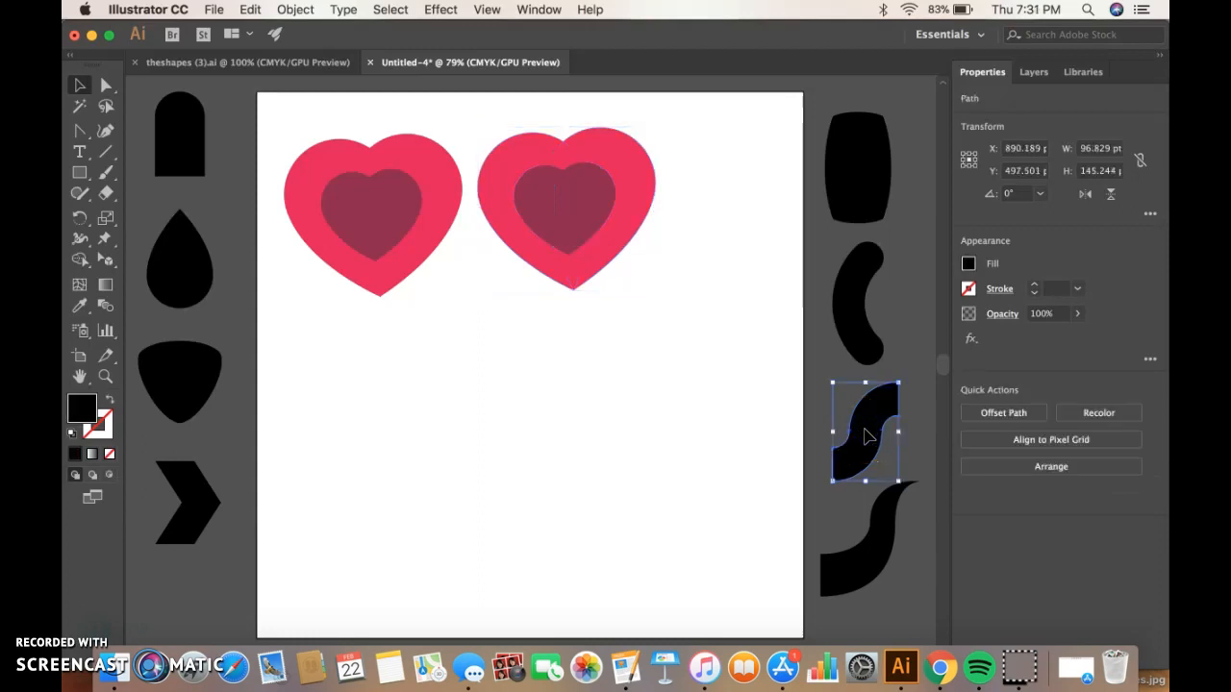
key("super+v")
left_click_drag(546, 365, 315, 391)
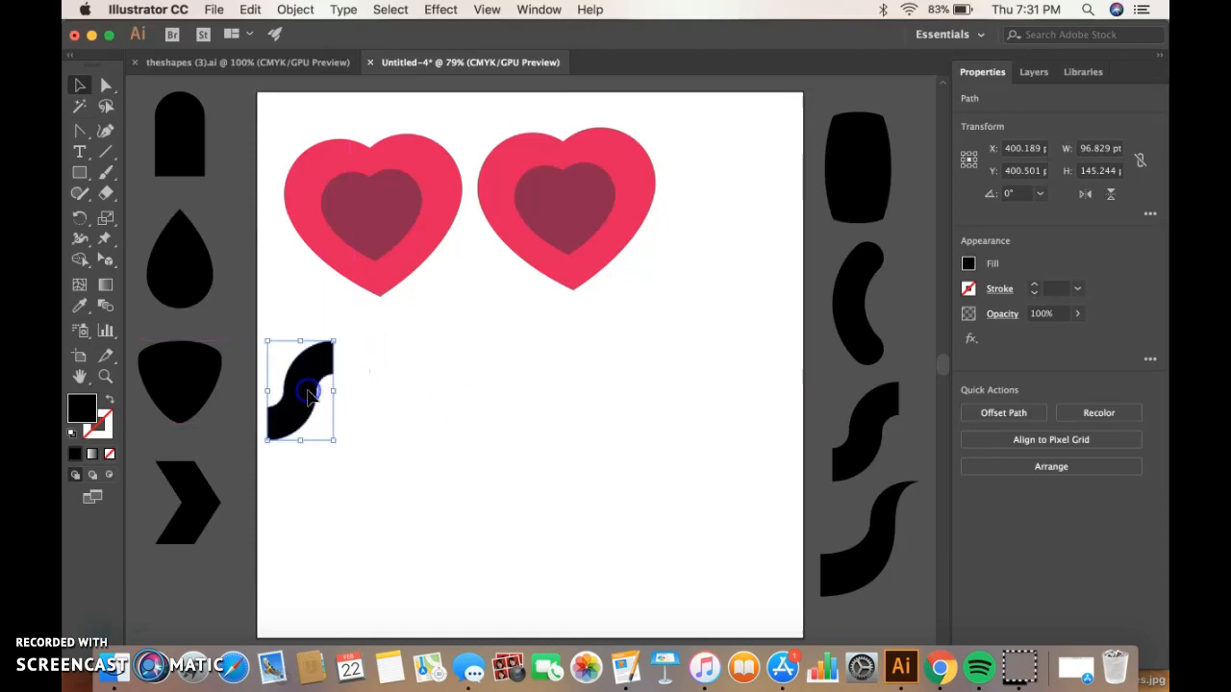
Duplicate the S curve and place the copy right next to the first one.
key("super+c")
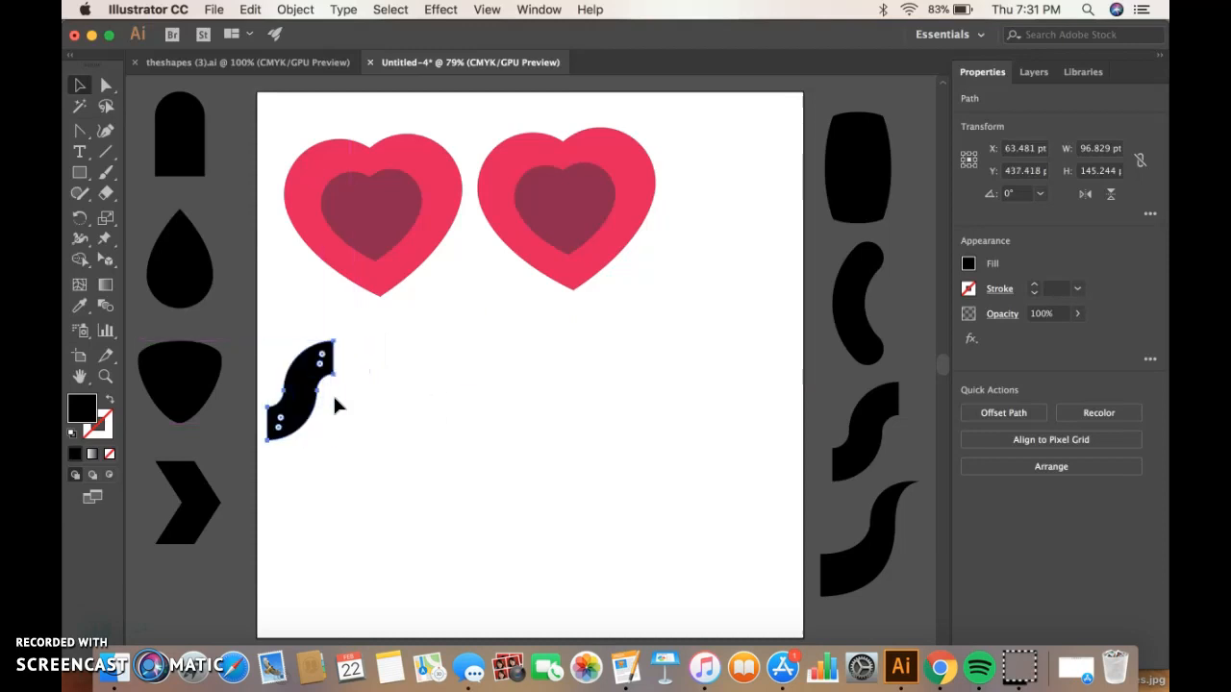
key("super+v")
left_click_drag(515, 370, 358, 408)
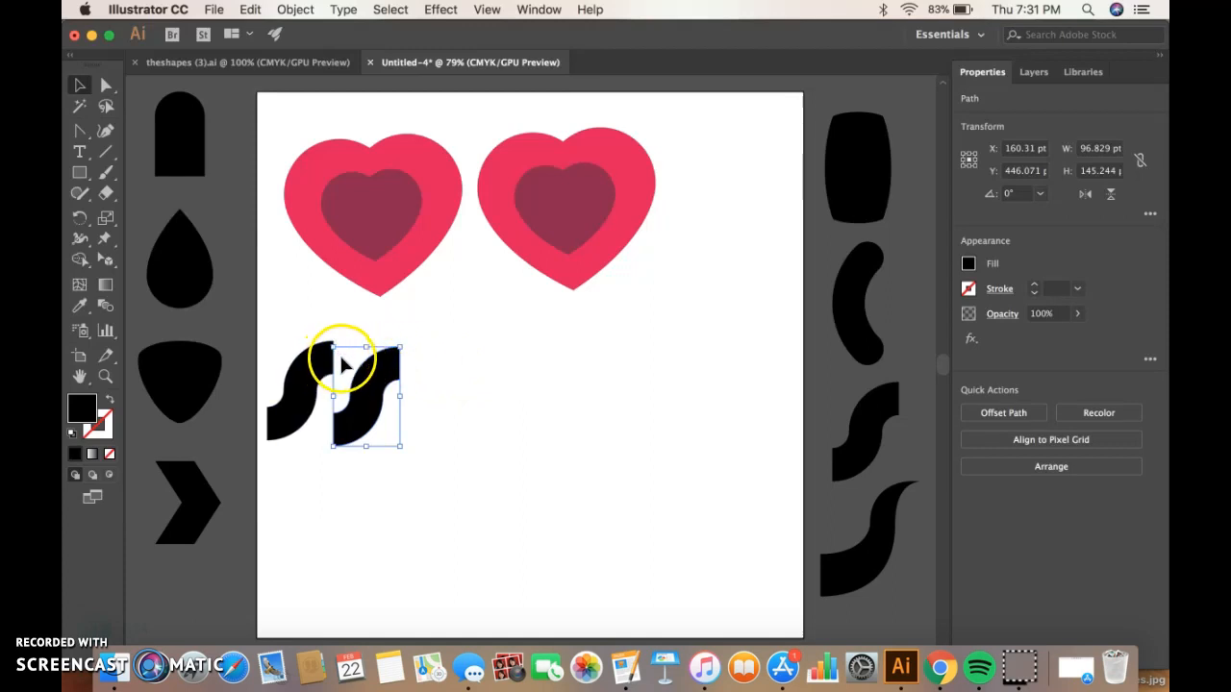
Reflect the second S curve across the vertical axis and nudge it to form an arch.
right_click(456, 366)
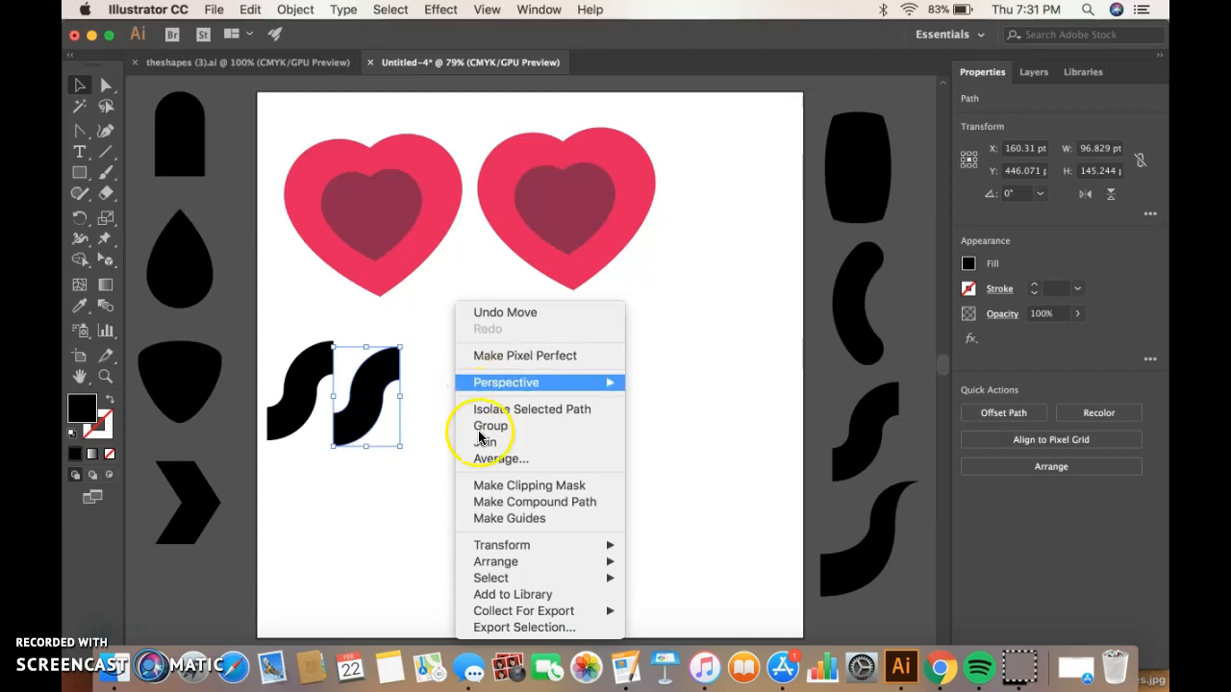
mouse_move(507, 546)
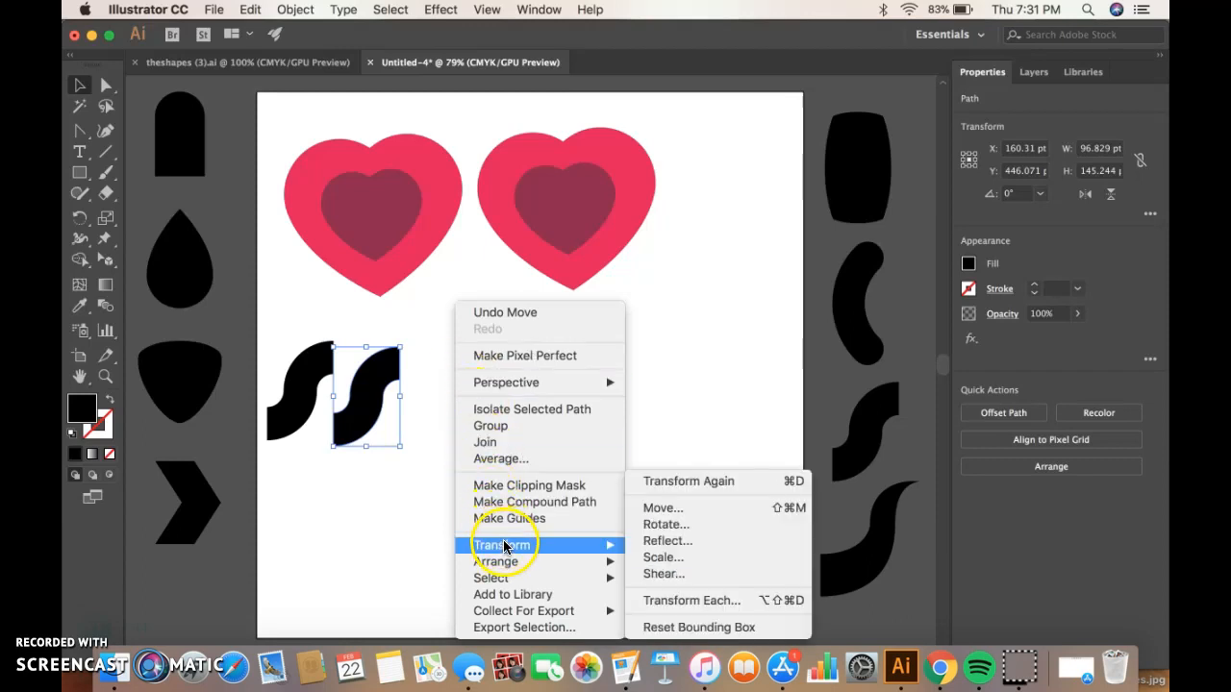
left_click(673, 540)
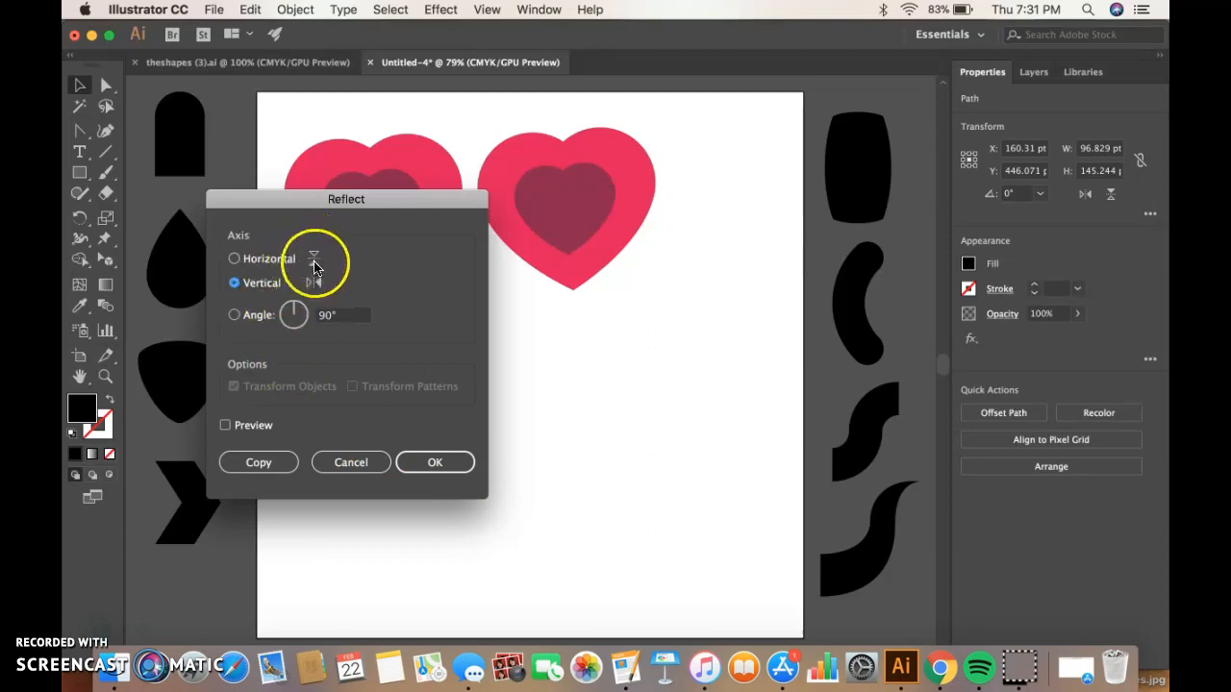
left_click(429, 463)
left_click_drag(375, 378, 375, 369)
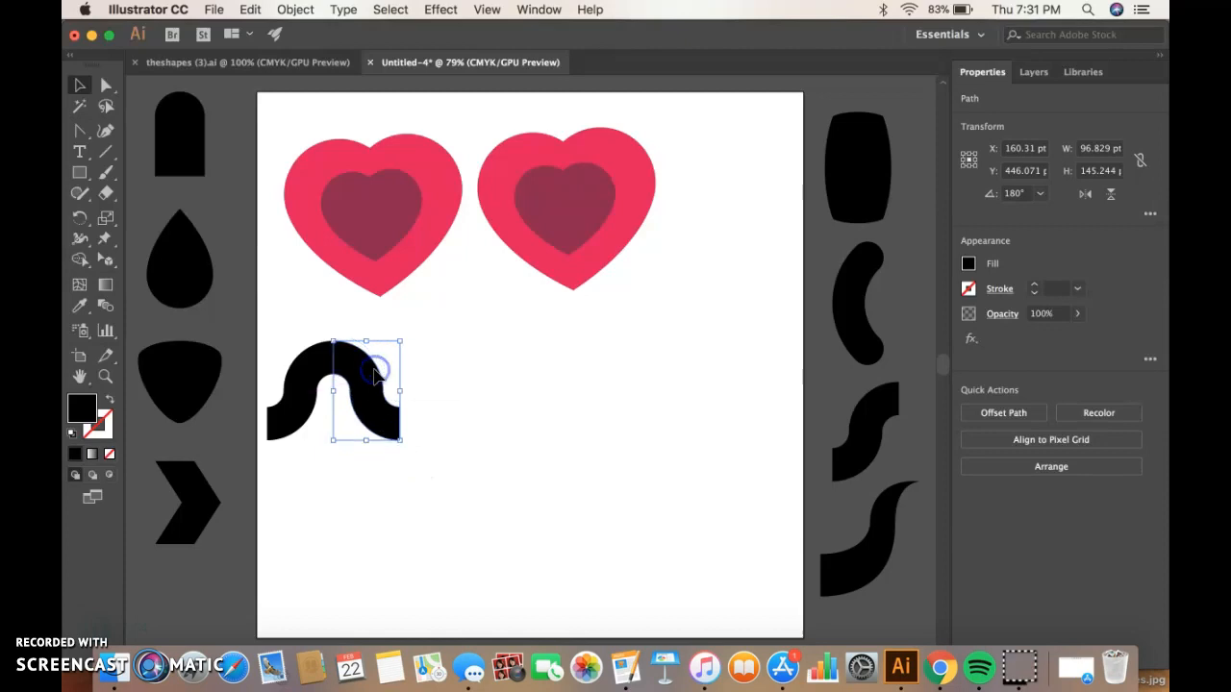
Select both curves forming the arch and group them.
left_click(429, 400)
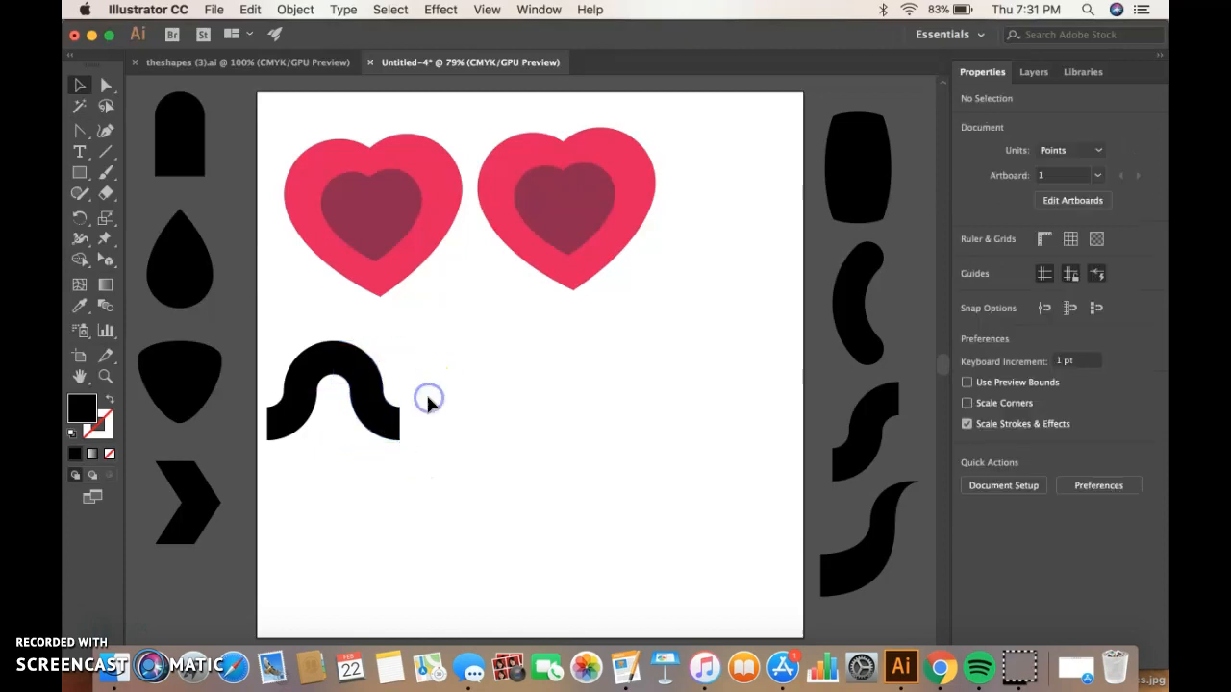
left_click(309, 390)
left_click(373, 379, "shift")
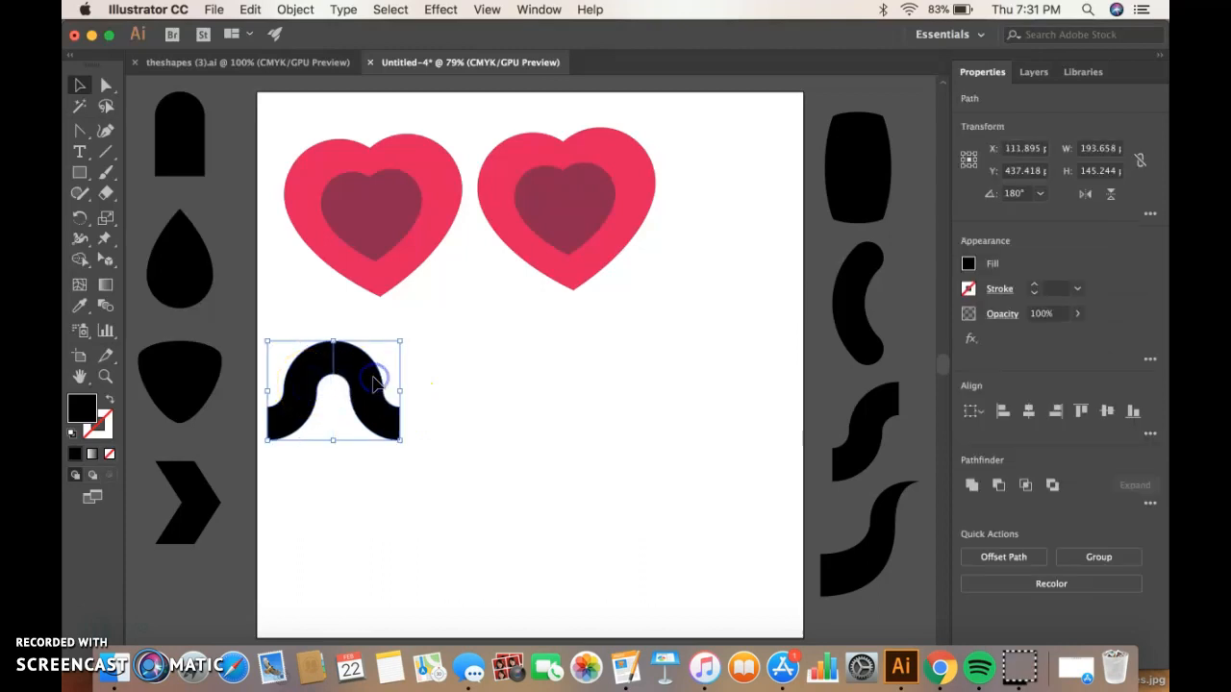
right_click(419, 383)
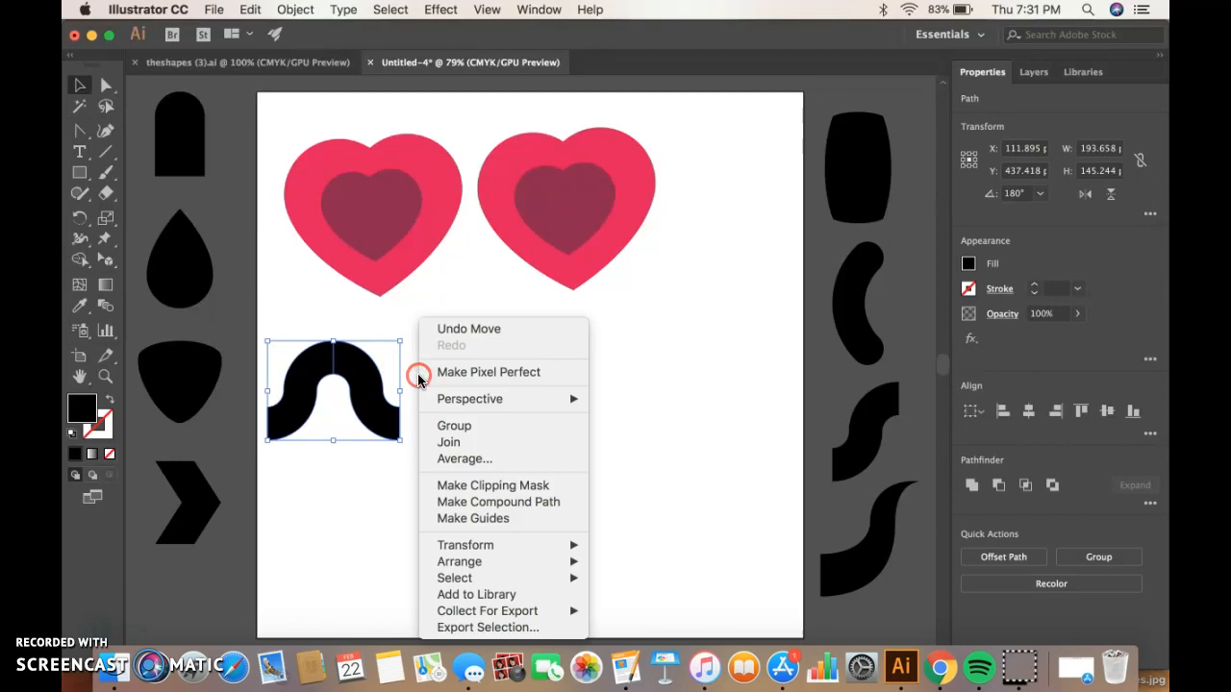
left_click(451, 427)
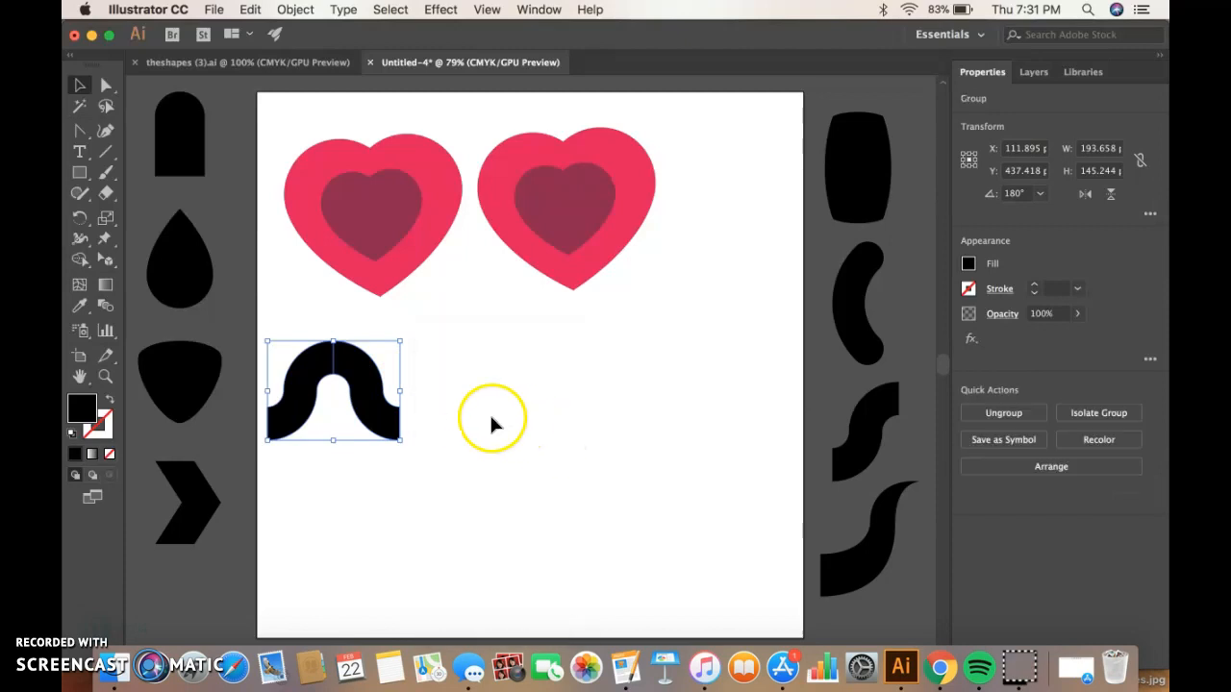
Duplicate the arch group and attach the copy to its right end to continue the wave.
key("super+c")
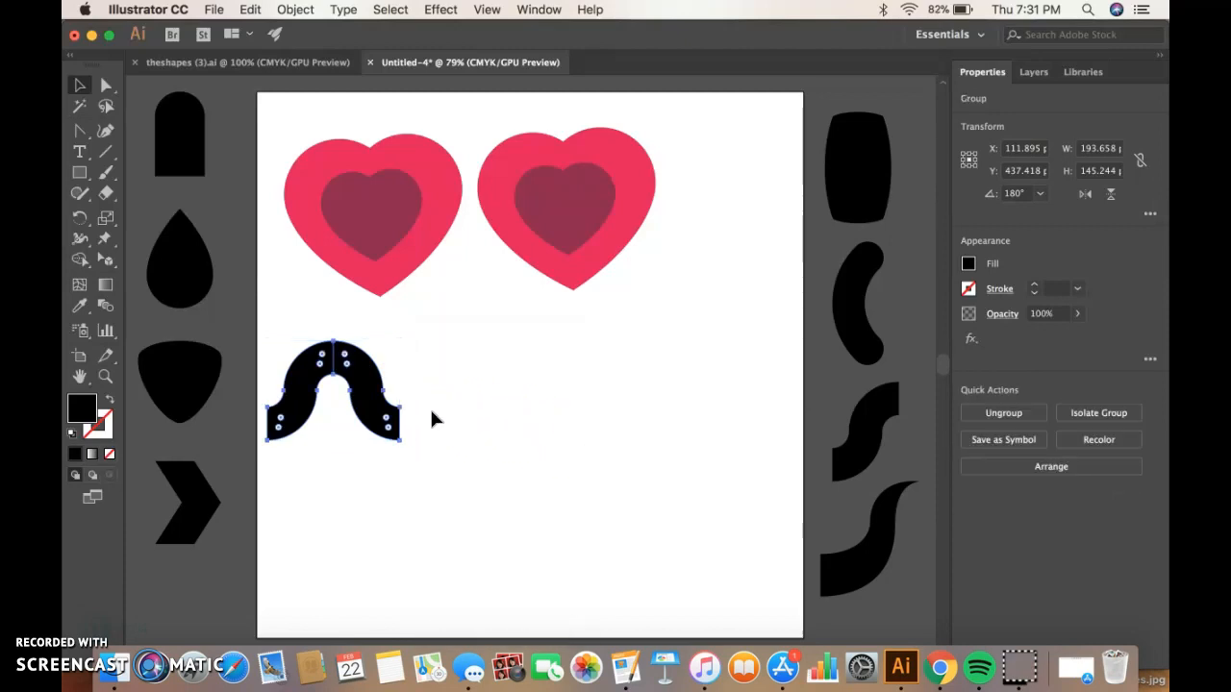
key("super+v")
left_click_drag(495, 352, 432, 386)
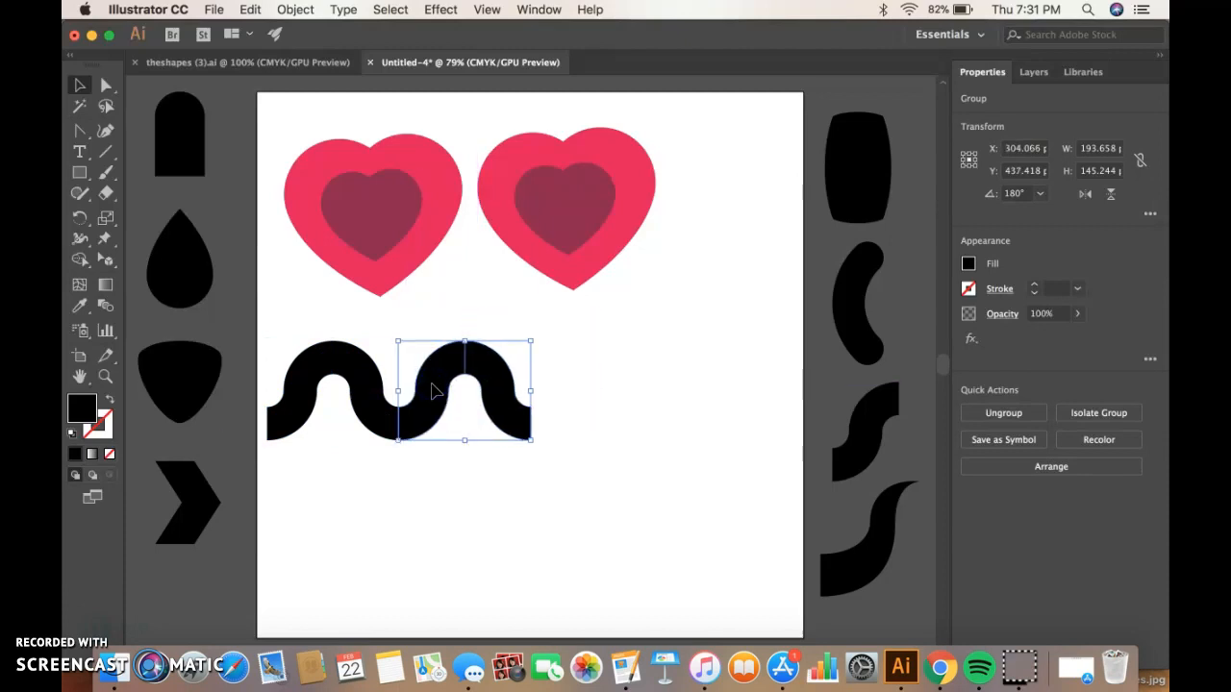
Paste another arch copy, move it to the wave's right end, and undo the last move.
key("super+v")
left_click(521, 360)
left_click_drag(520, 361, 757, 388)
key("super+z")
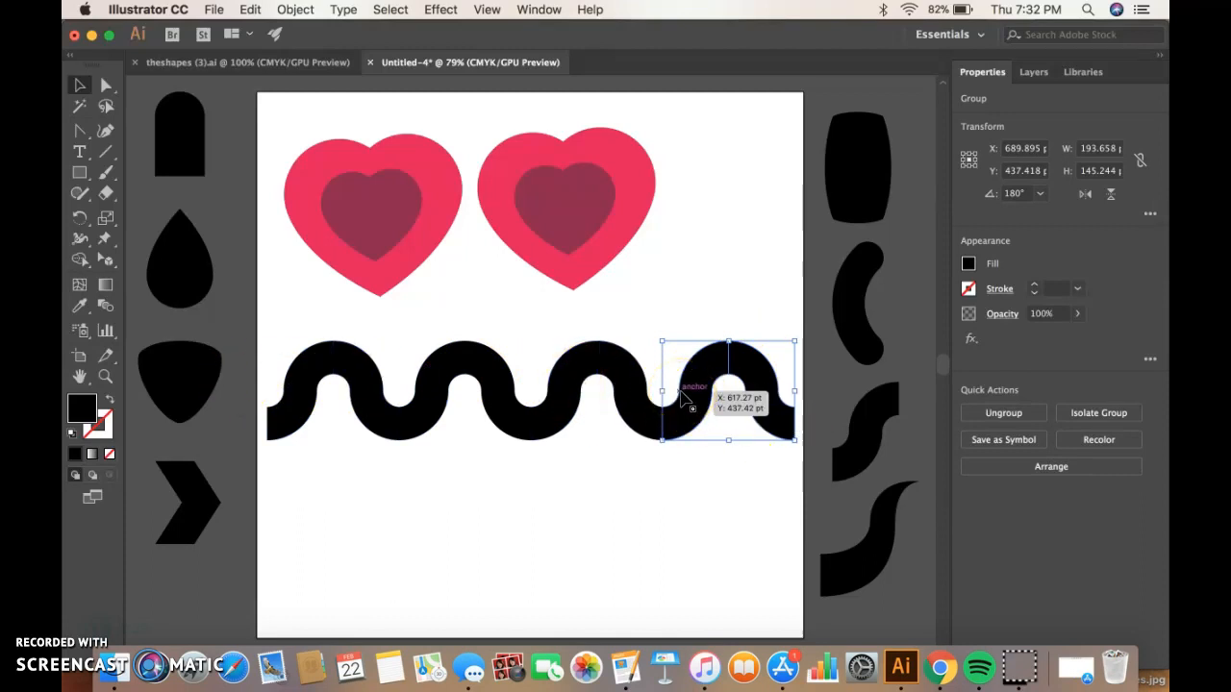
Select all four arch groups along the wave and group them together.
left_click(694, 398)
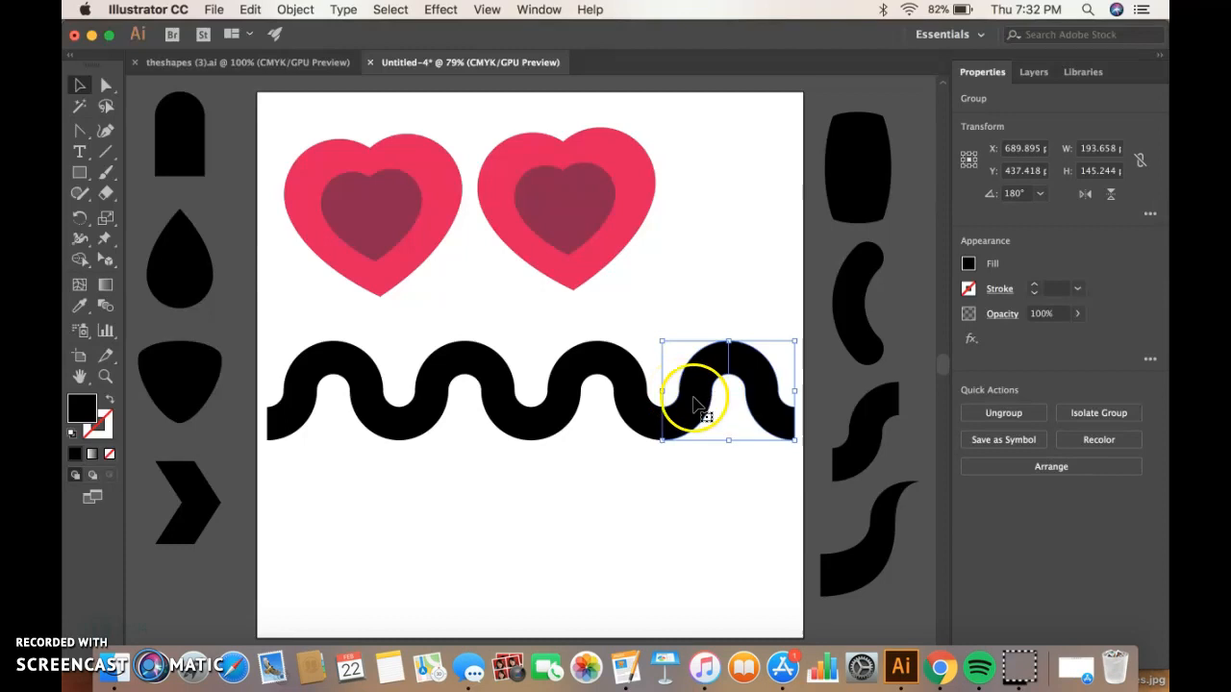
left_click(626, 398, "shift")
left_click(498, 381, "shift")
left_click(363, 387, "shift")
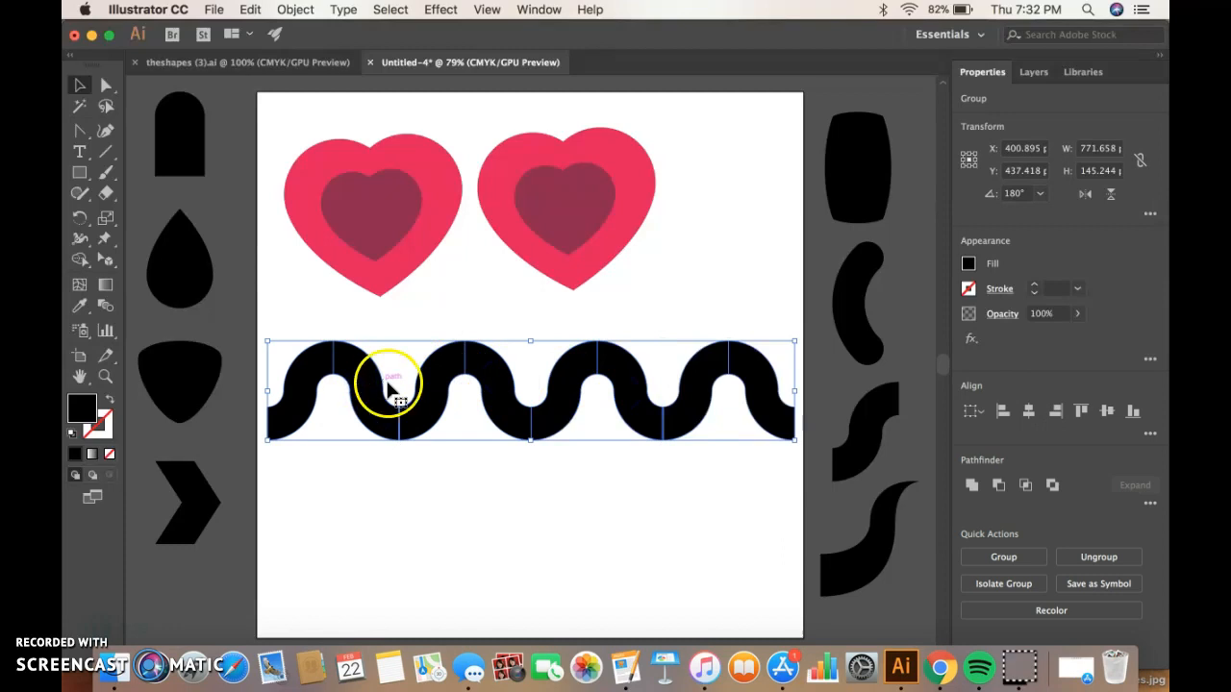
right_click(440, 481)
left_click(485, 502)
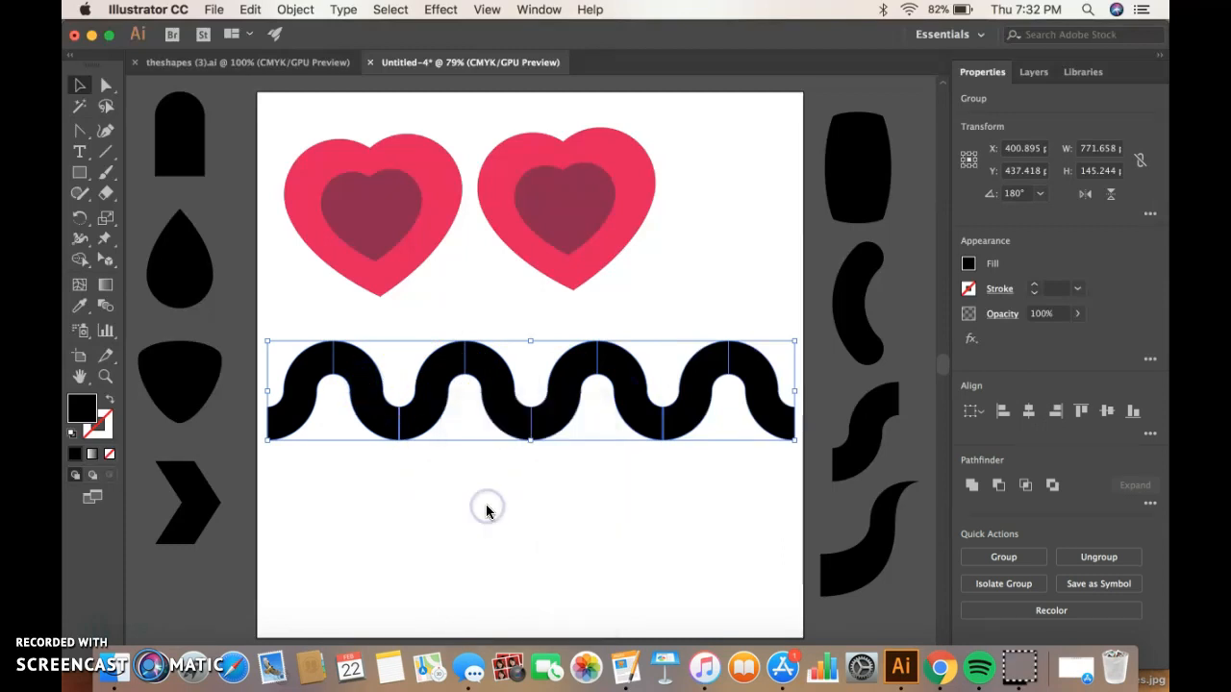
Fill the grouped wave with a medium blue color using the Color Picker.
double_click(81, 409)
left_click(435, 446)
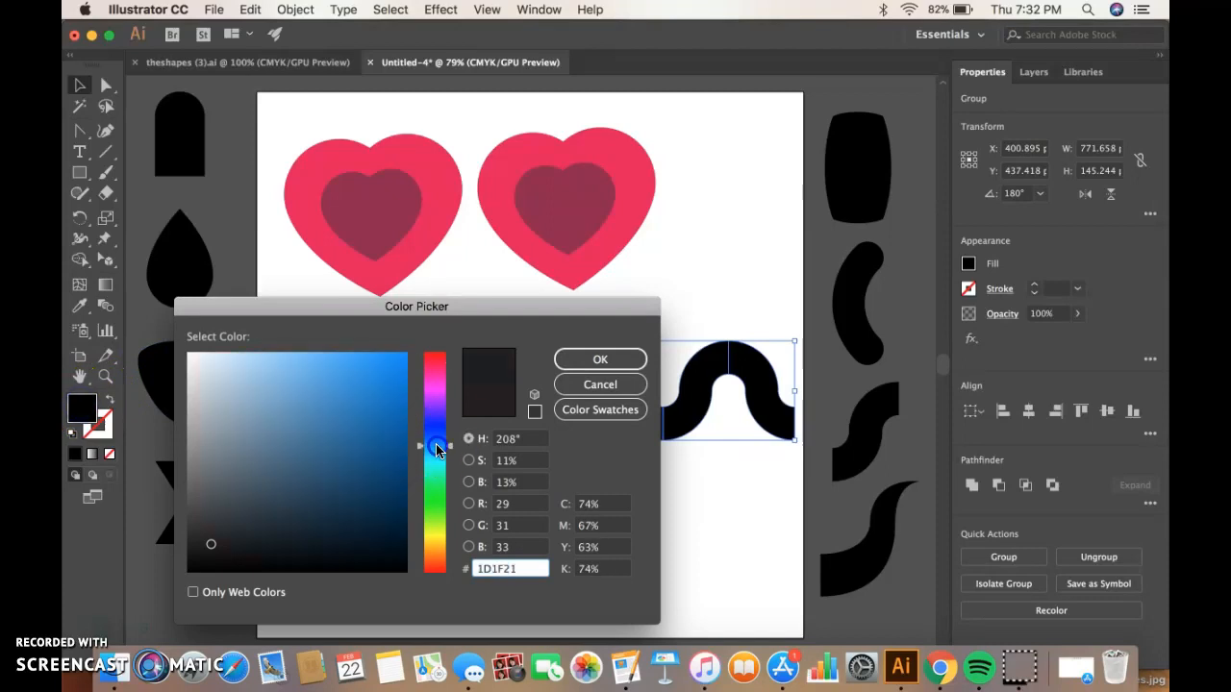
left_click(368, 371)
left_click(587, 359)
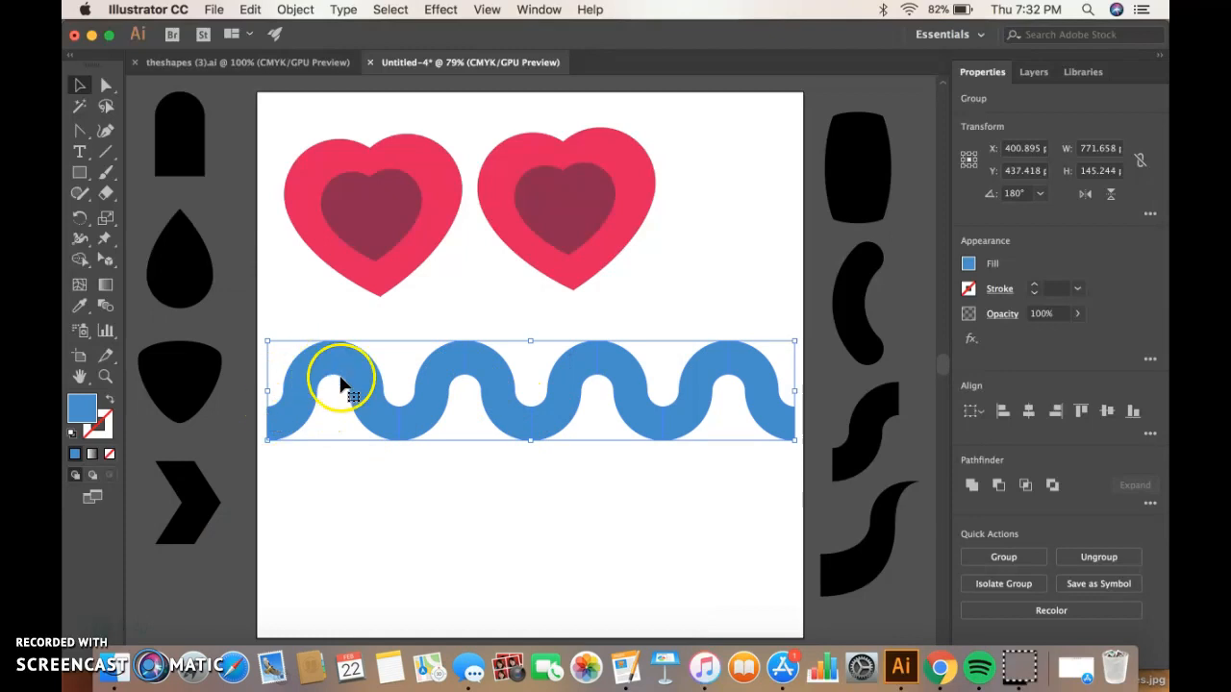
Duplicate the wave in place and move the copy slightly downward beneath the original.
left_click(478, 400)
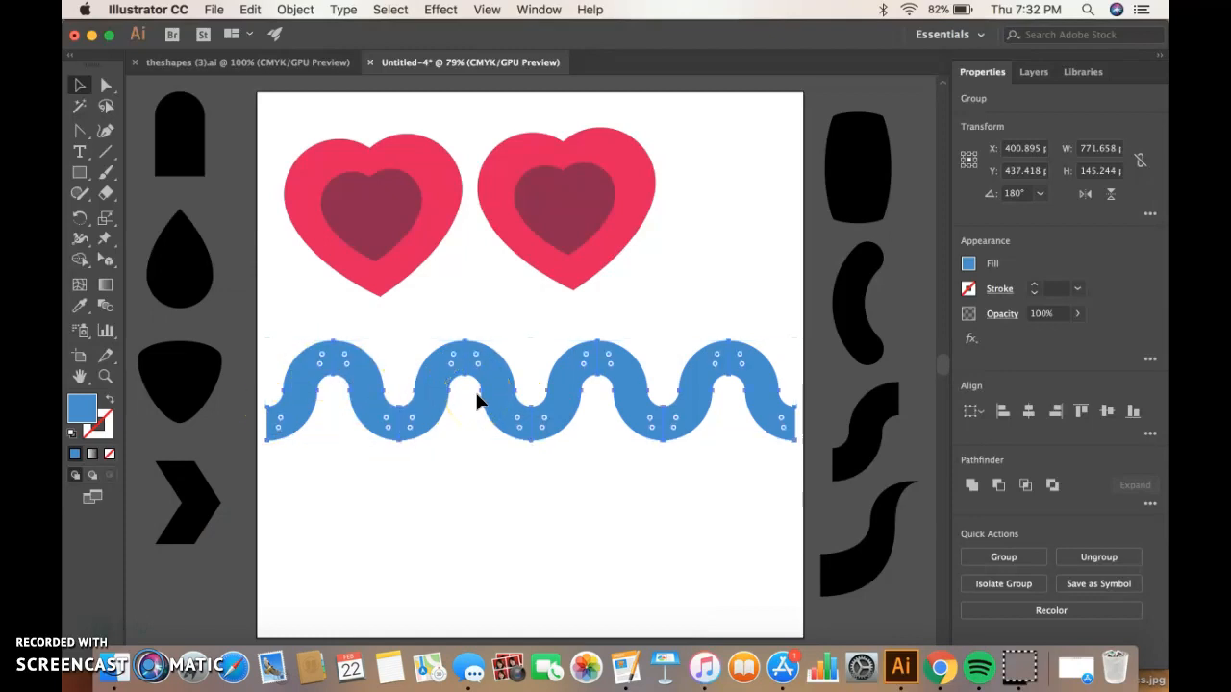
left_click(497, 366)
left_click_drag(497, 349, 491, 399)
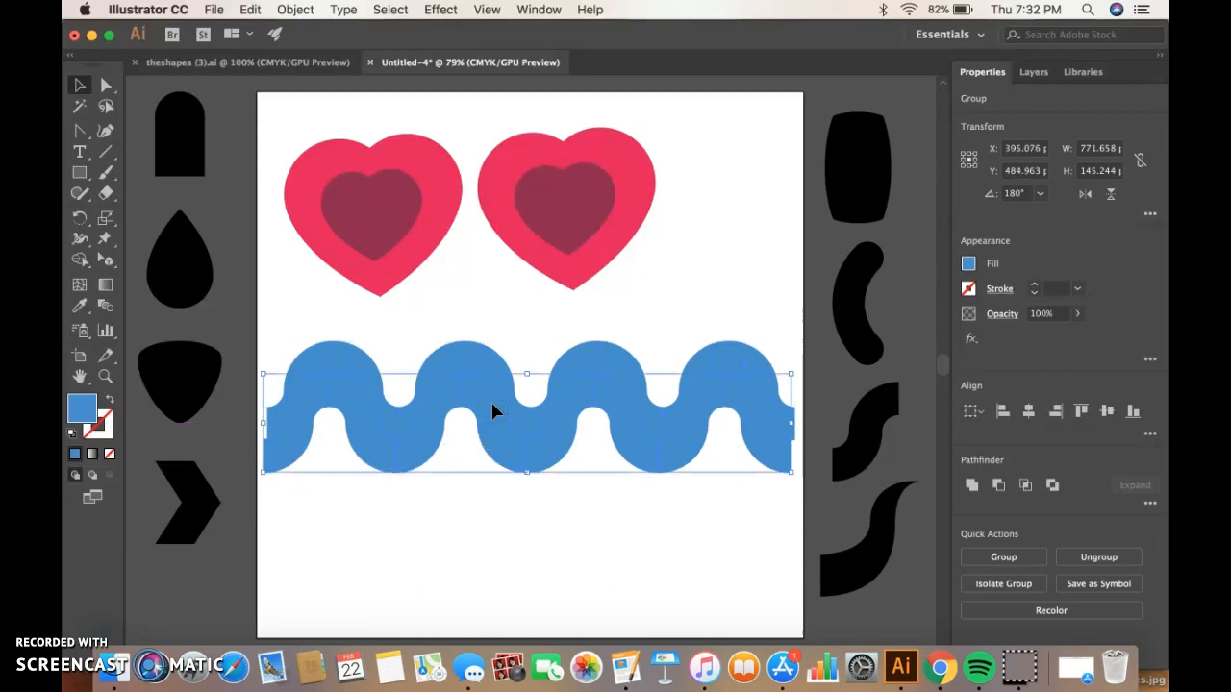
Set the lower wave copy's fill to dark blue #143682 and deselect.
double_click(82, 409)
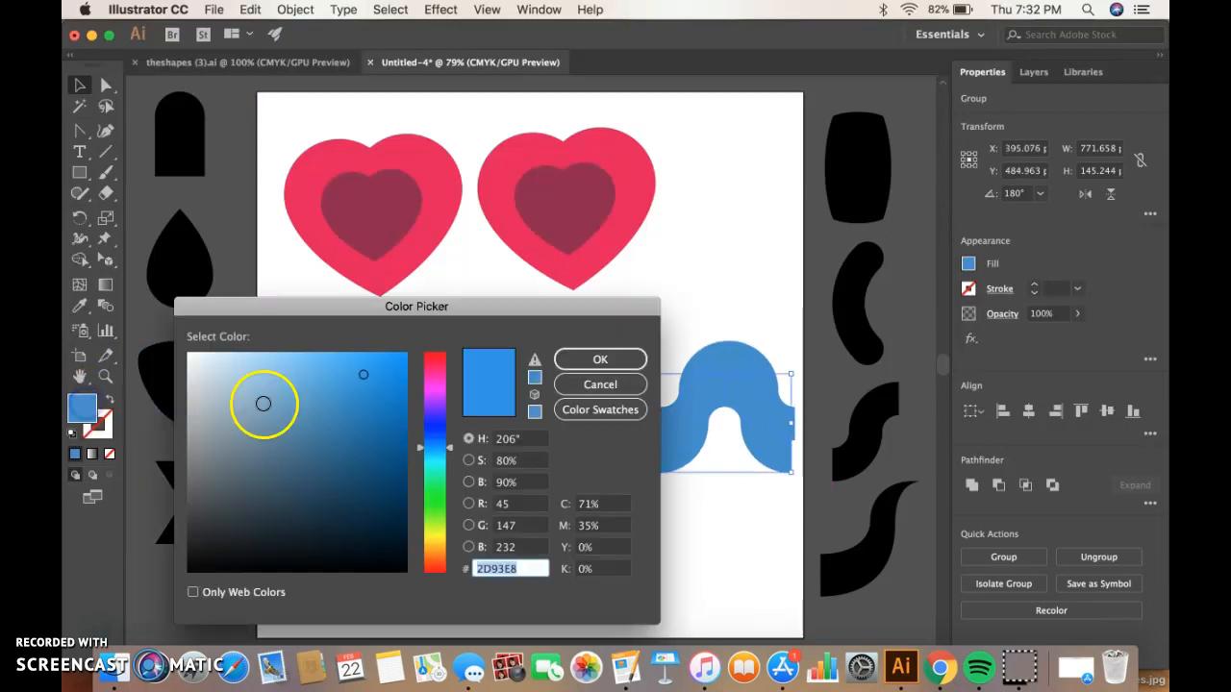
left_click(430, 437)
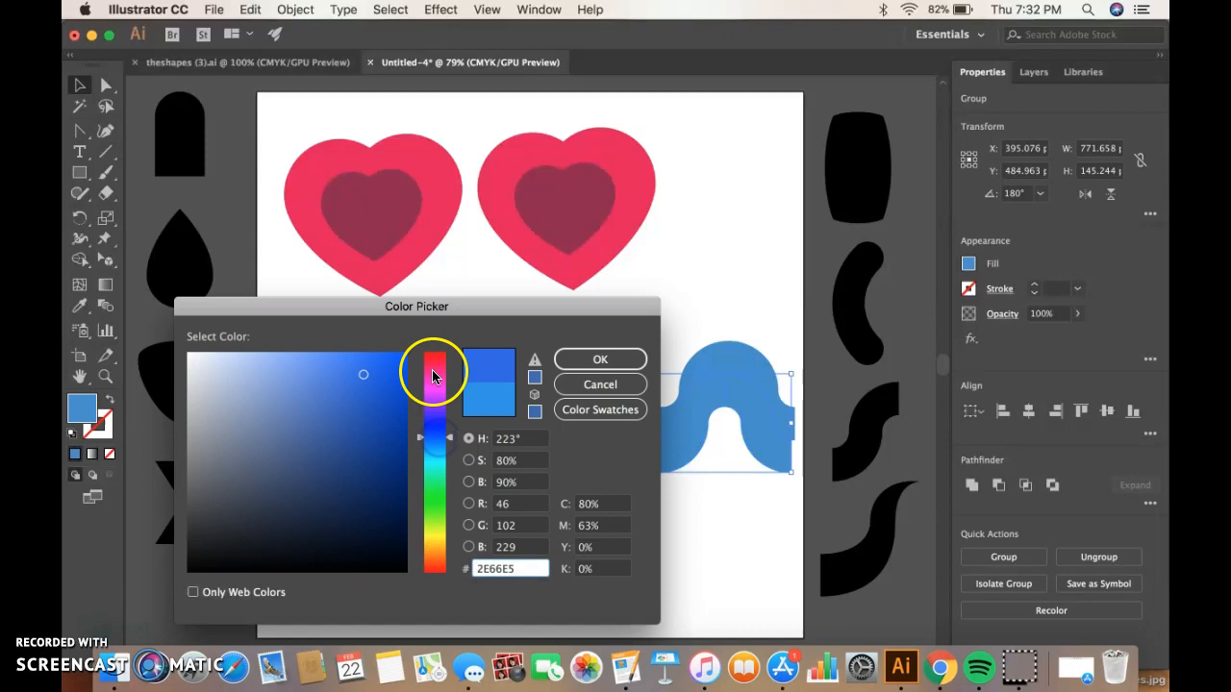
left_click(375, 461)
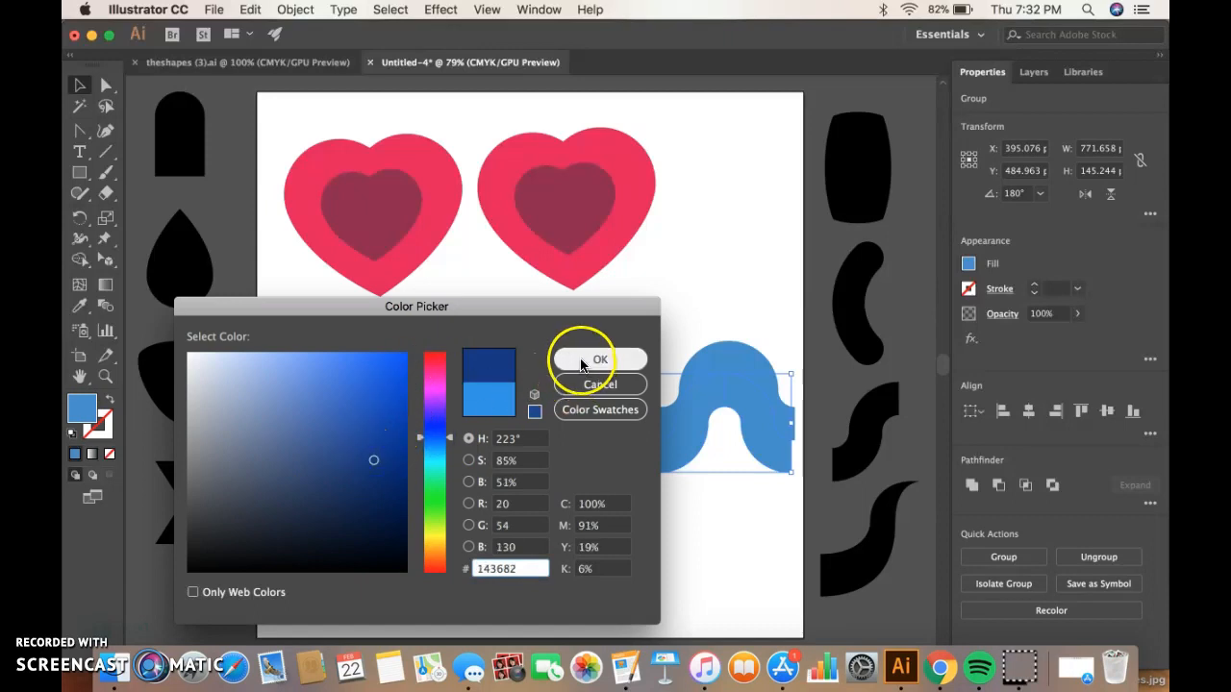
left_click(588, 360)
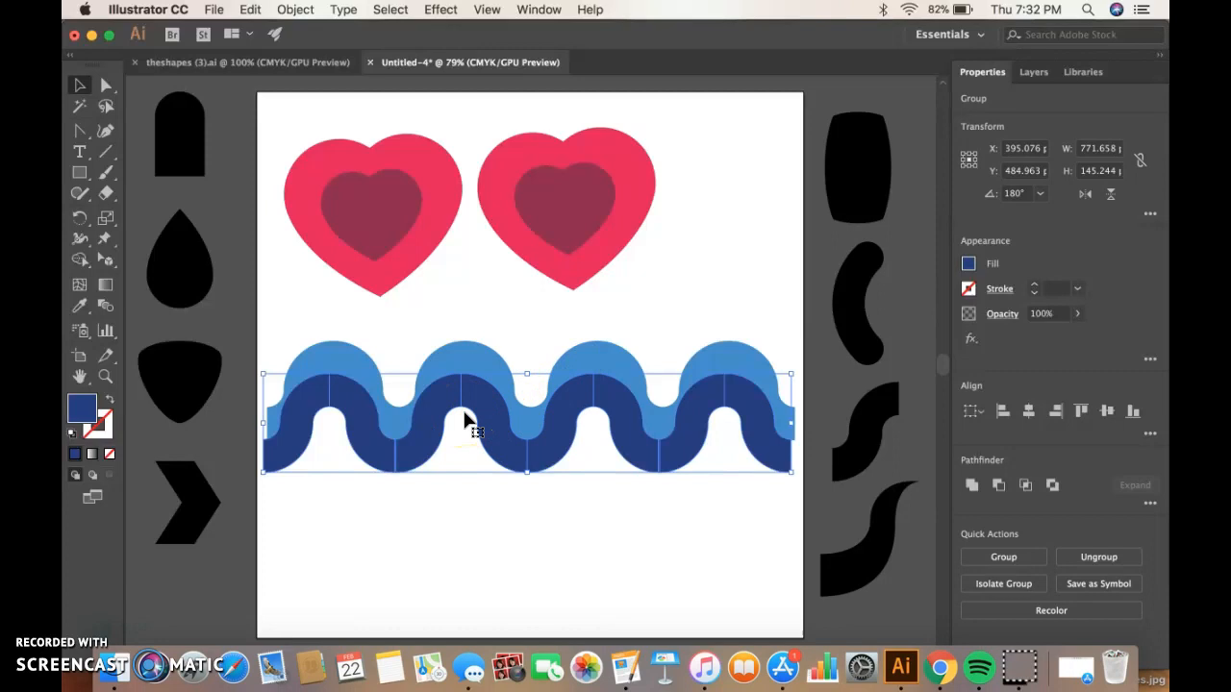
left_click(670, 280)
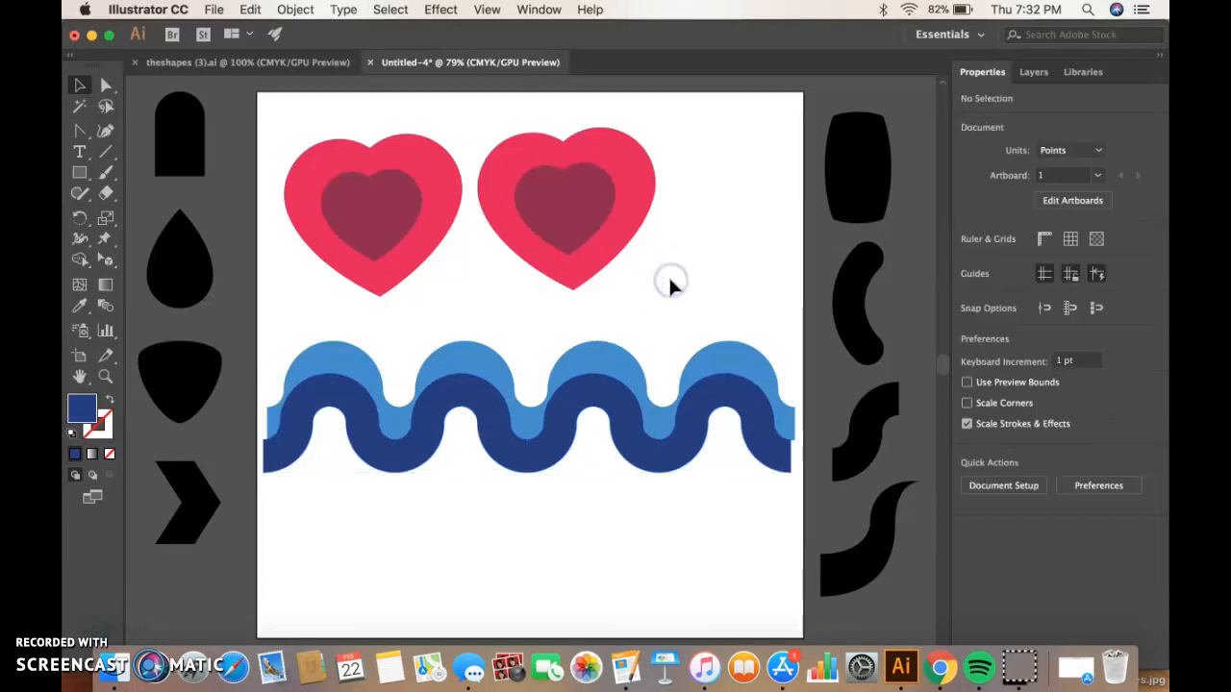